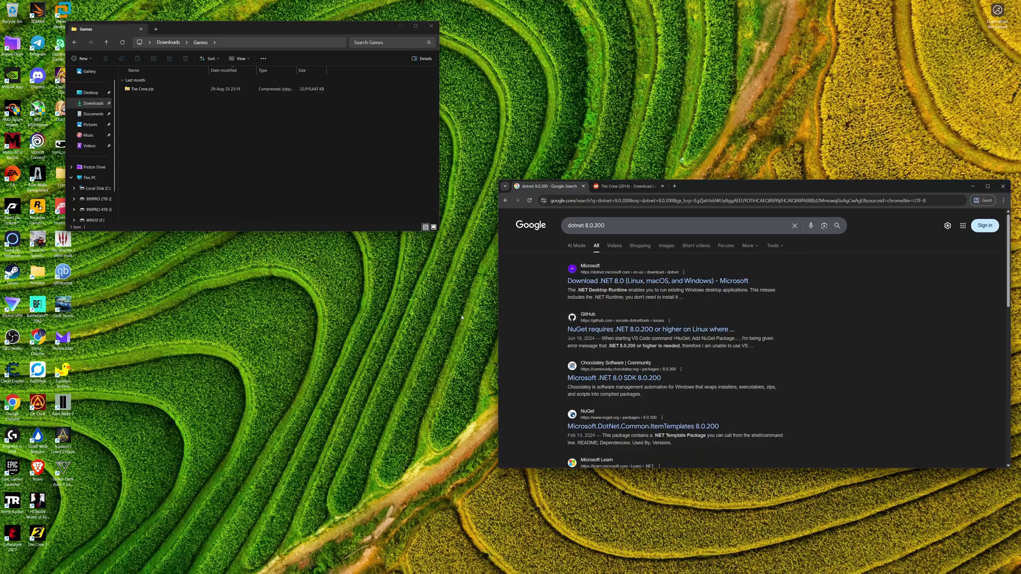
- Download the Windows x64 installer of .NET Desktop Runtime 8.0.20 from Microsoft's .NET 8.0 page into the Downloads folder
left_click_drag(607, 225, 547, 227)
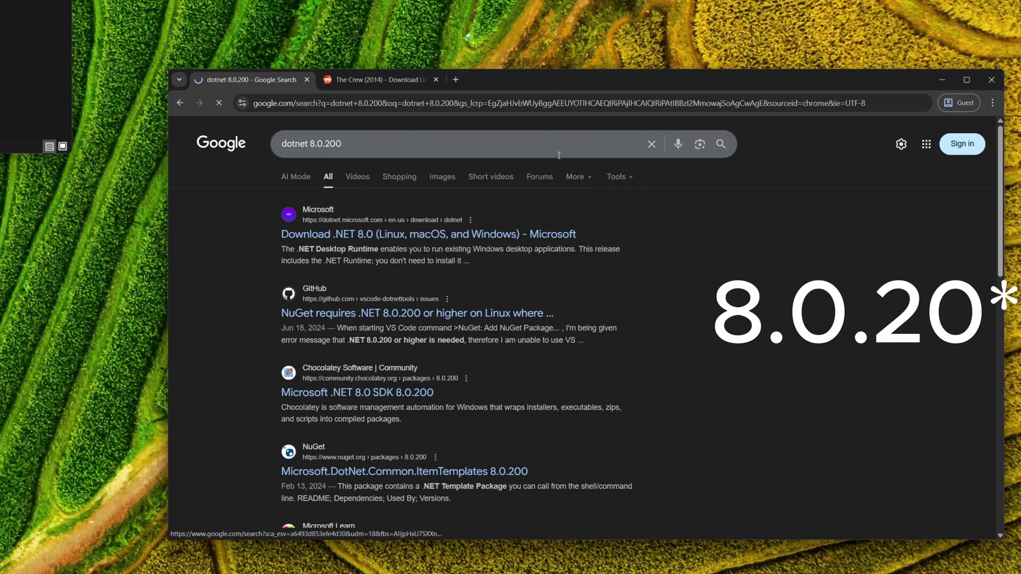
left_click(382, 235)
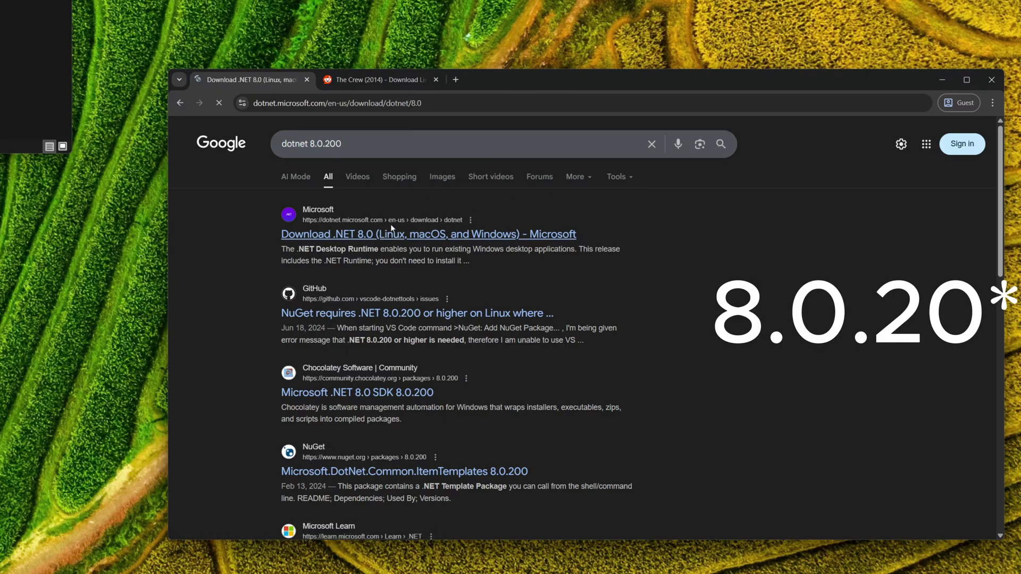
scroll(549, 237, "down", 5)
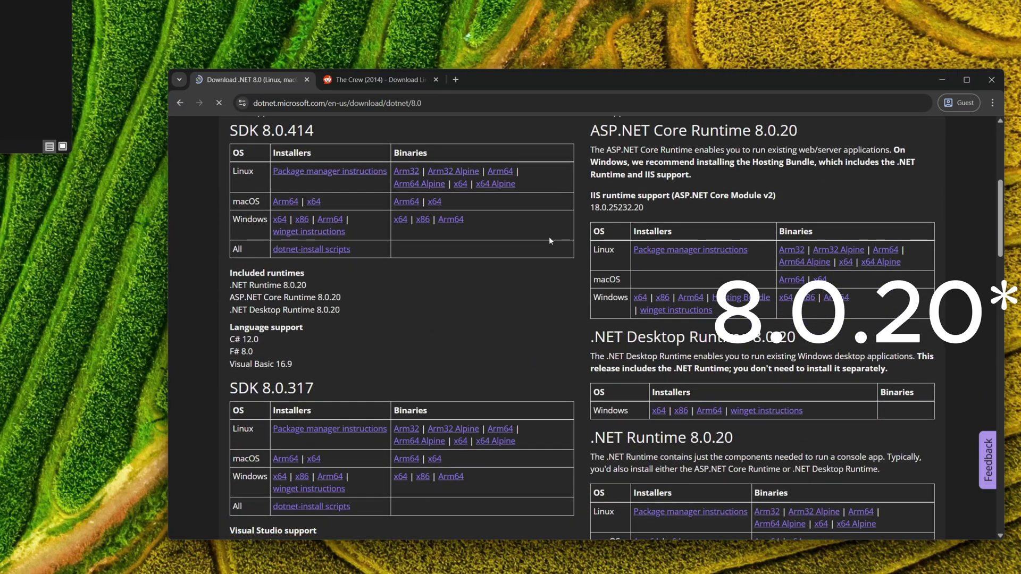
scroll(556, 242, "down", 2)
left_click_drag(589, 253, 802, 251)
left_click(596, 329)
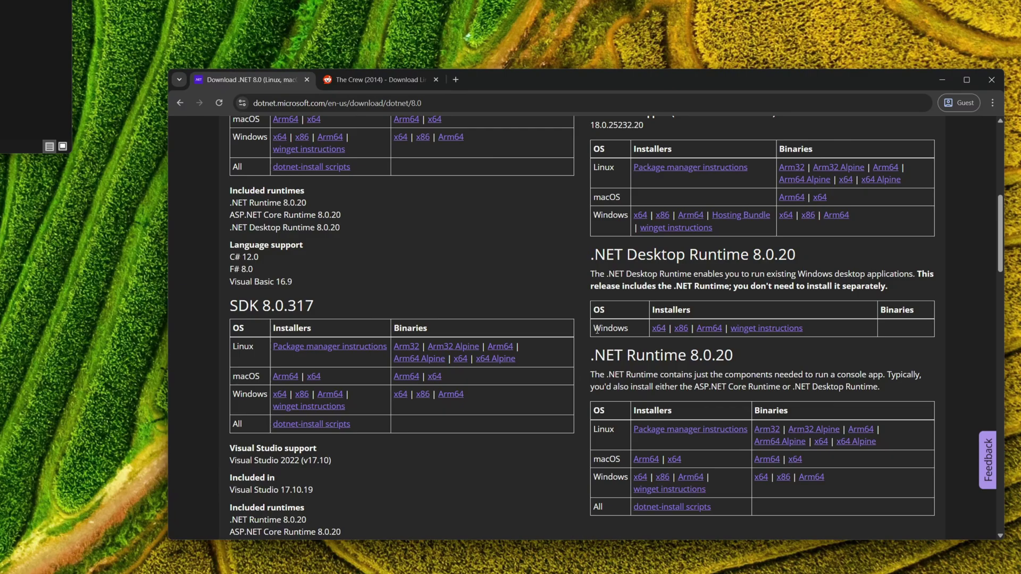
left_click_drag(609, 330, 689, 331)
left_click(662, 334)
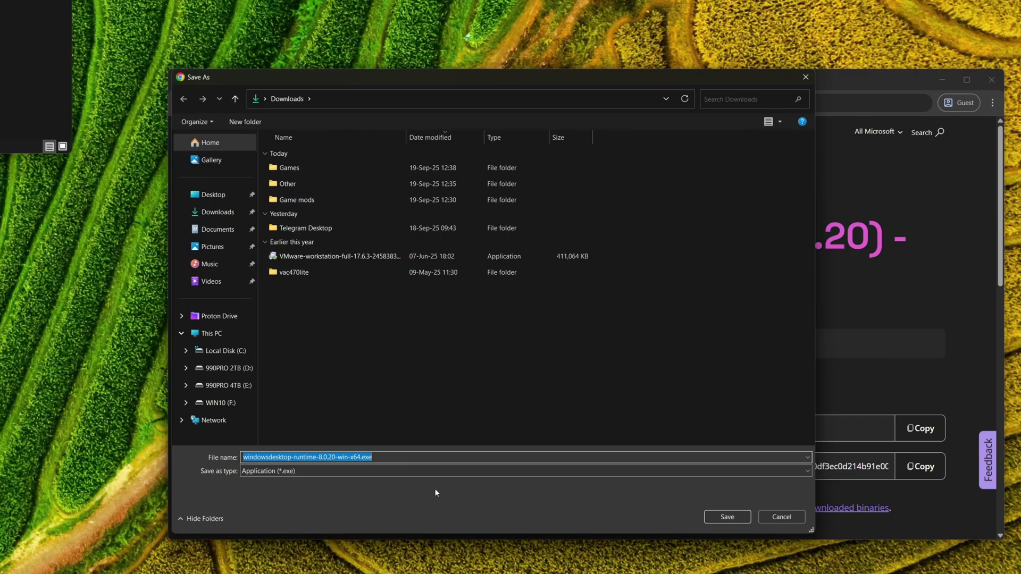
left_click(728, 517)
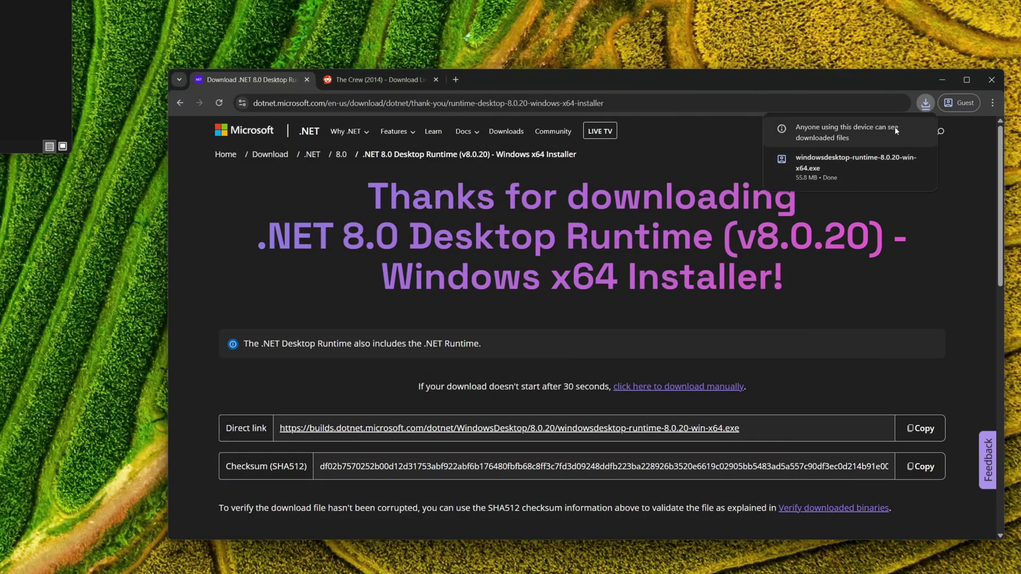
- Run the downloaded .NET Desktop Runtime 8.0.20 installer and exit its setup without changing the installation
mouse_move(836, 173)
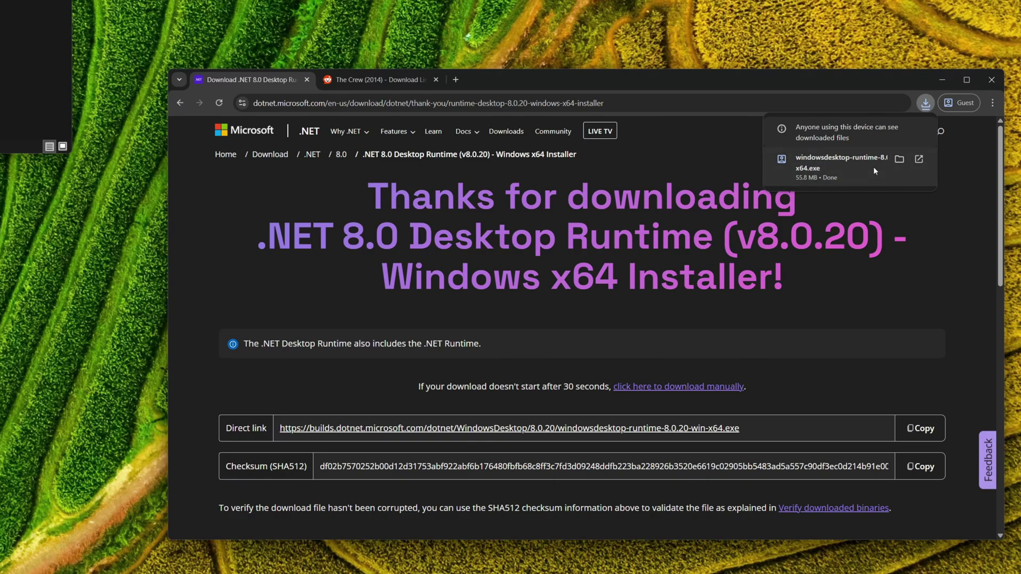
left_click(840, 164)
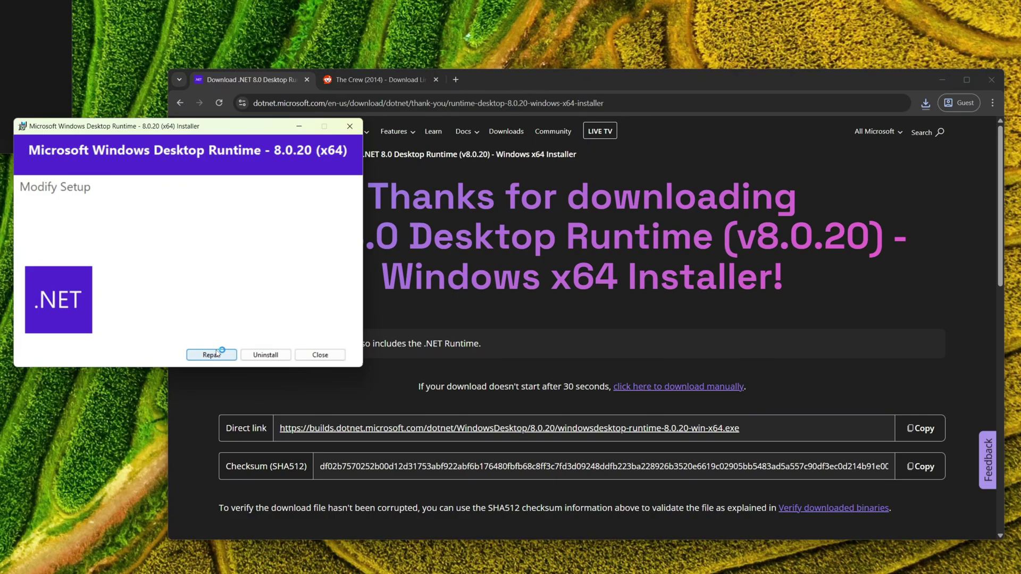
left_click(322, 355)
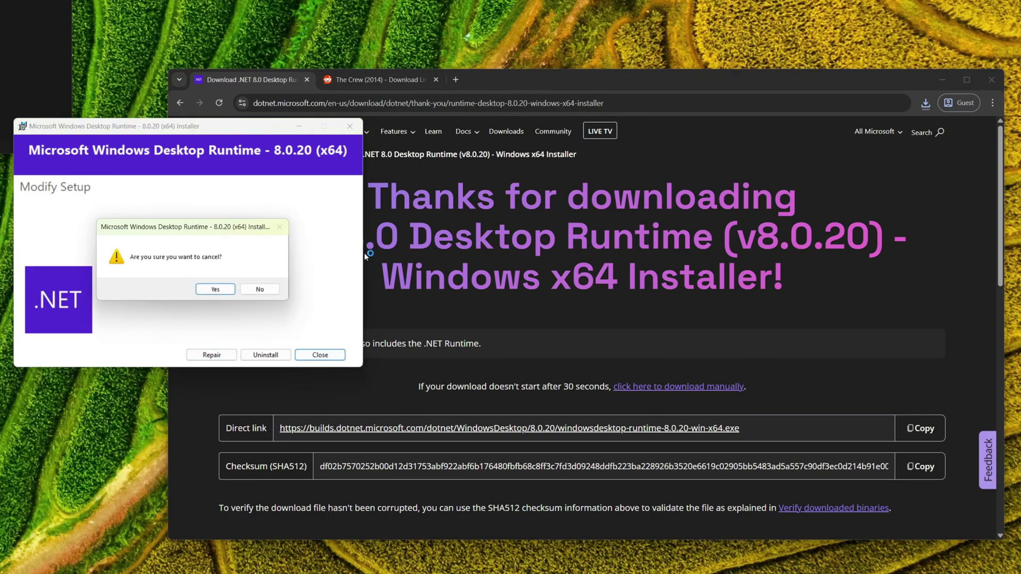
left_click(217, 290)
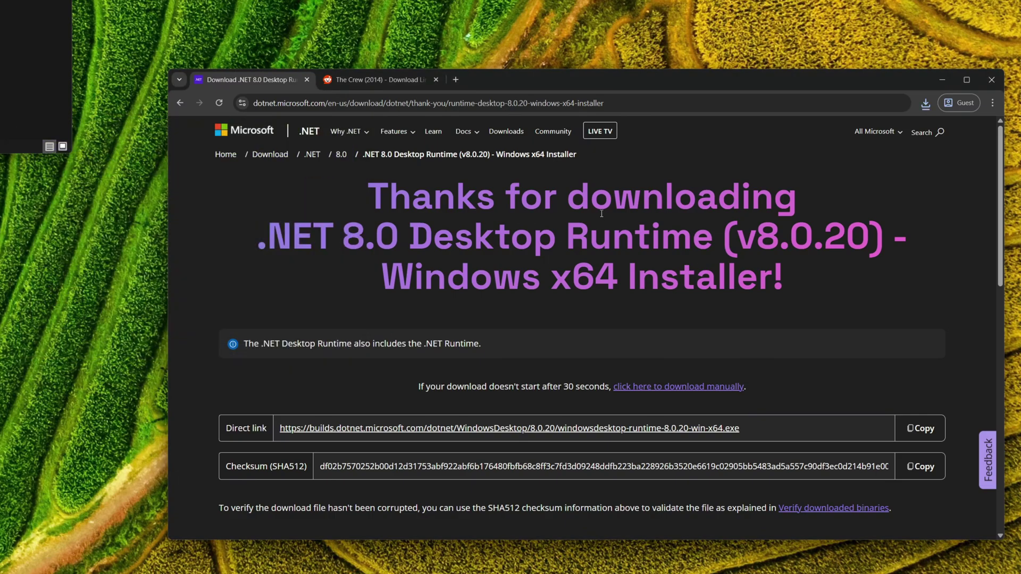
- Open the 1fichier download link for The Crew (Latest Version) from the r/abandonware Reddit post
left_click(375, 80)
left_click_drag(523, 103, 209, 110)
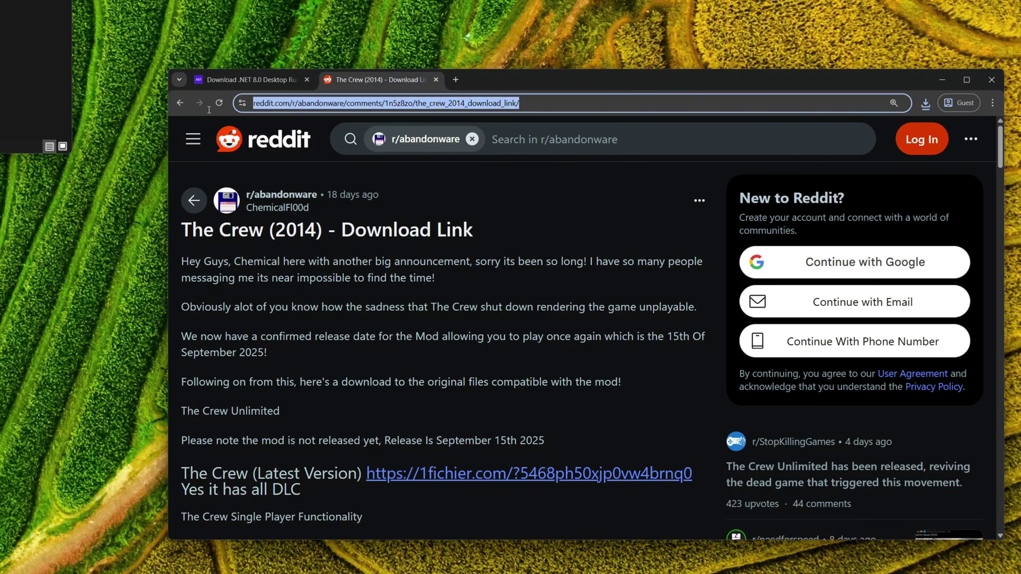
left_click_drag(184, 232, 447, 222)
left_click(462, 303)
scroll(462, 319, "down", 2)
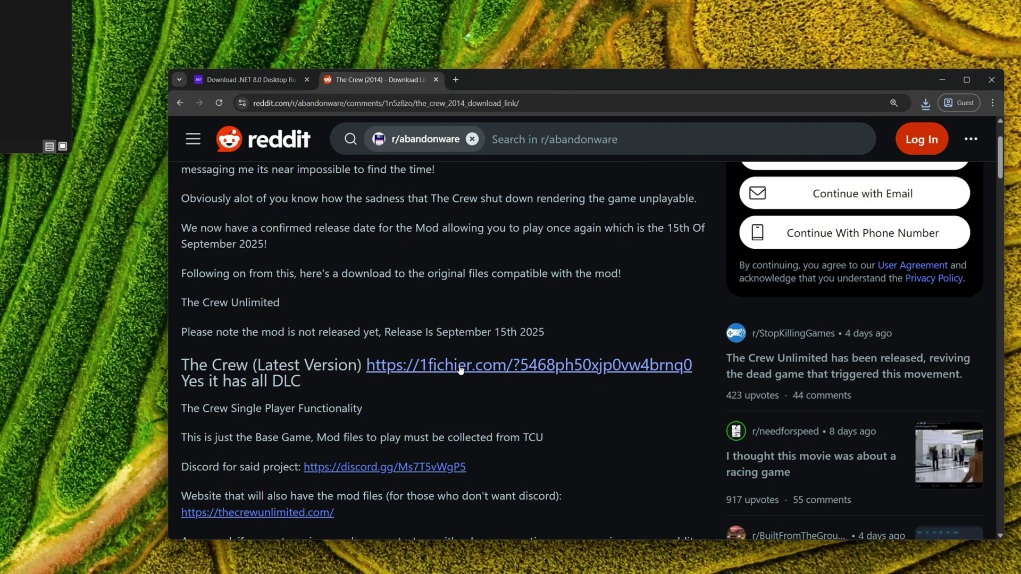
left_click(579, 366)
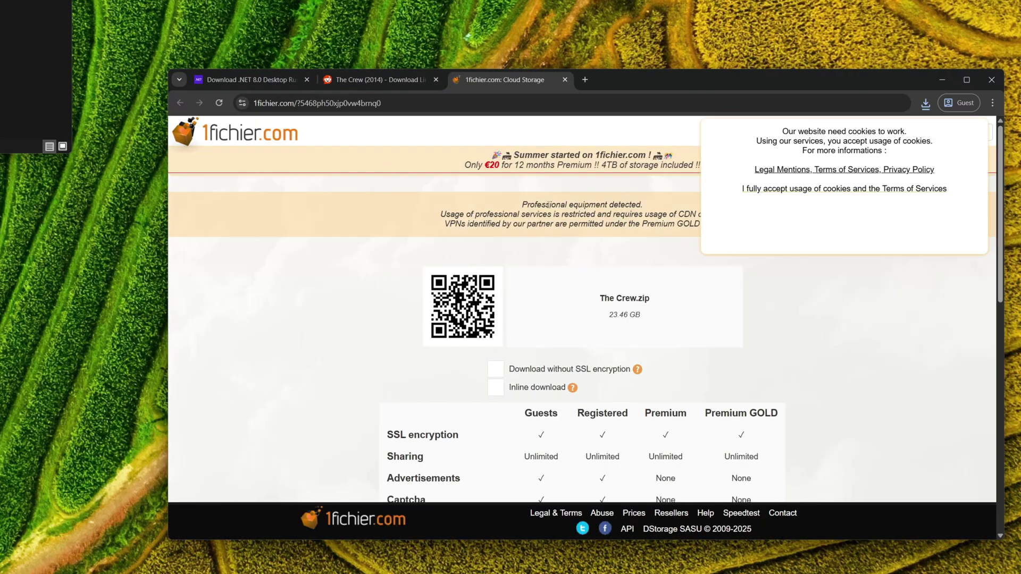
- Locate the free download option for The Crew.zip on the 1fichier page
scroll(619, 285, "down", 5)
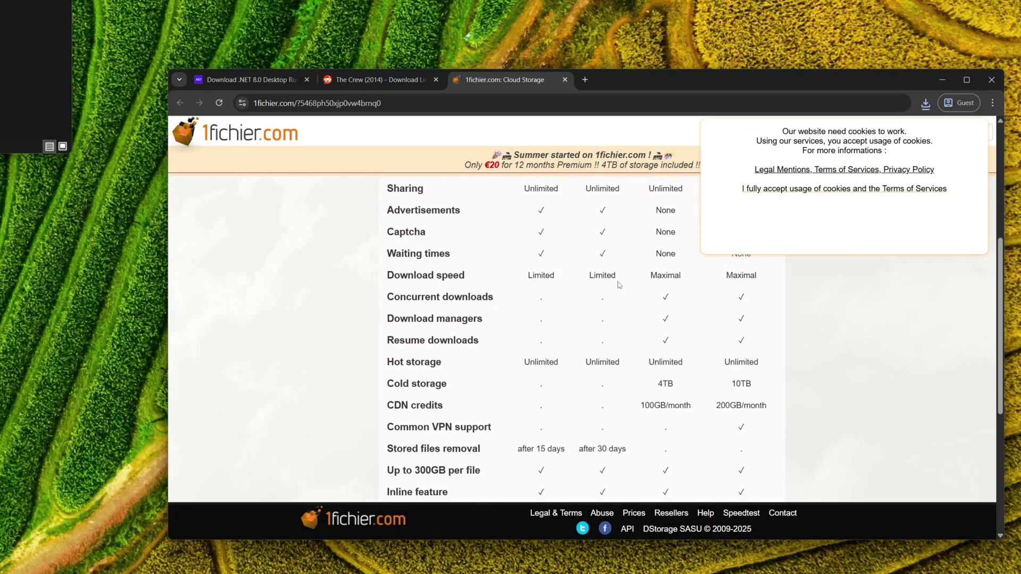
scroll(619, 285, "down", 5)
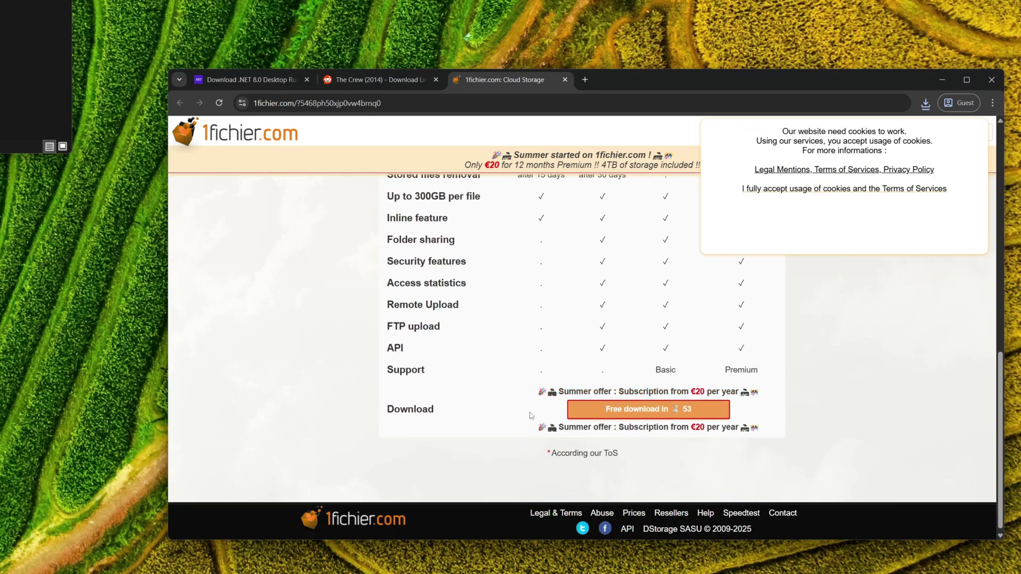
left_click_drag(530, 415, 755, 410)
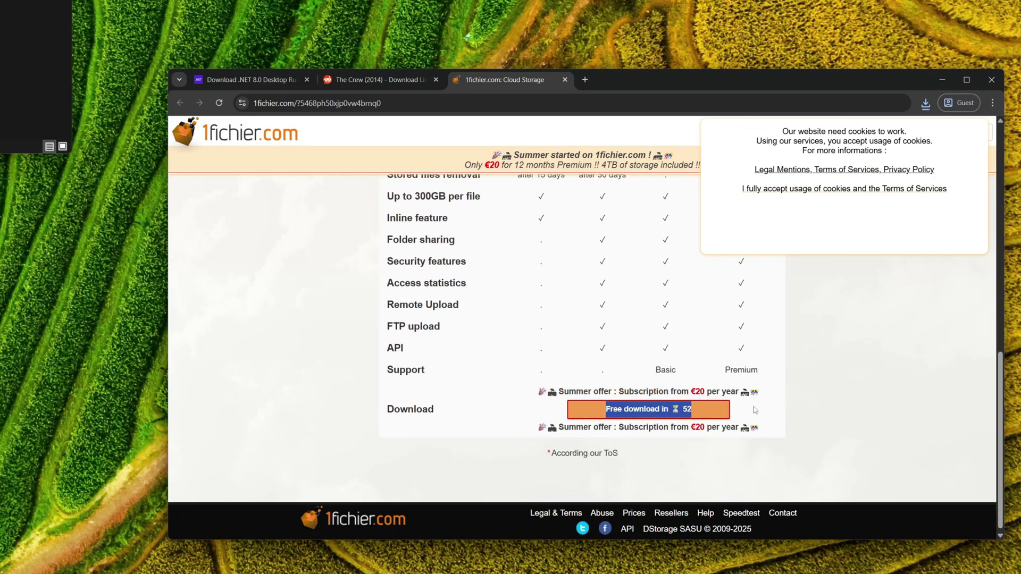
left_click(793, 414)
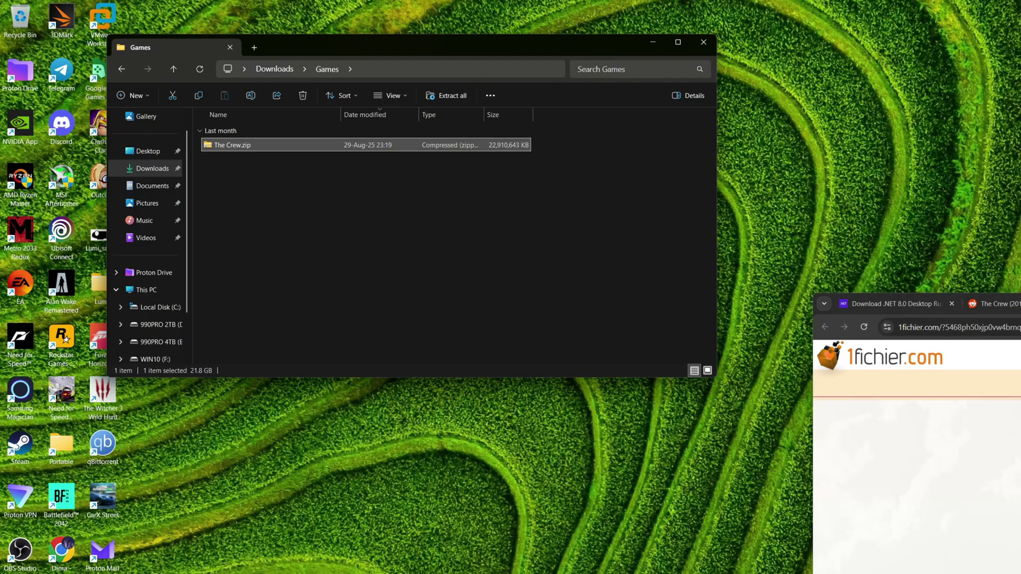
- Switch to File Explorer and extract The Crew.zip into its own "The Crew" folder with 7-Zip
key("alt+Tab")
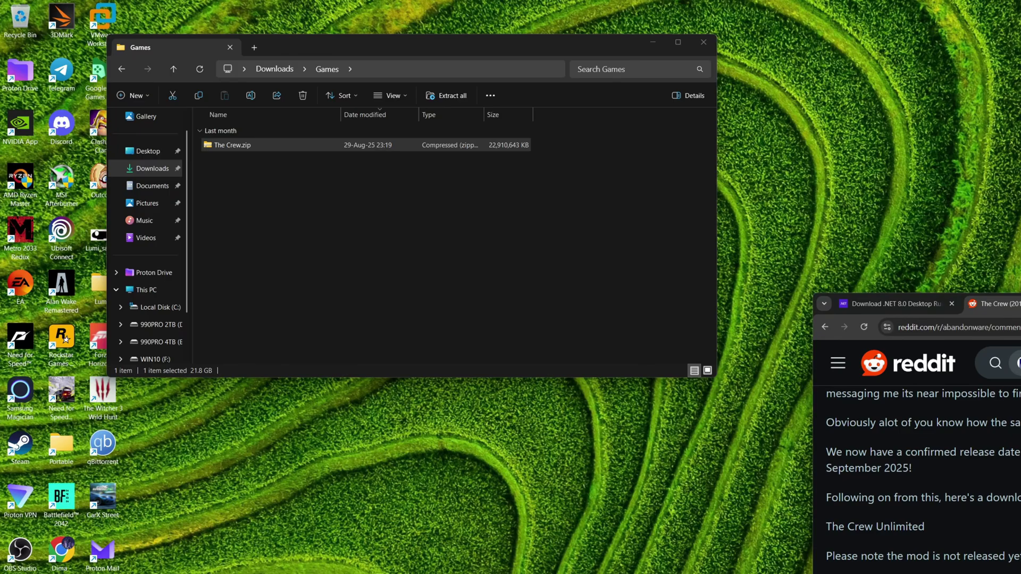
right_click(230, 144)
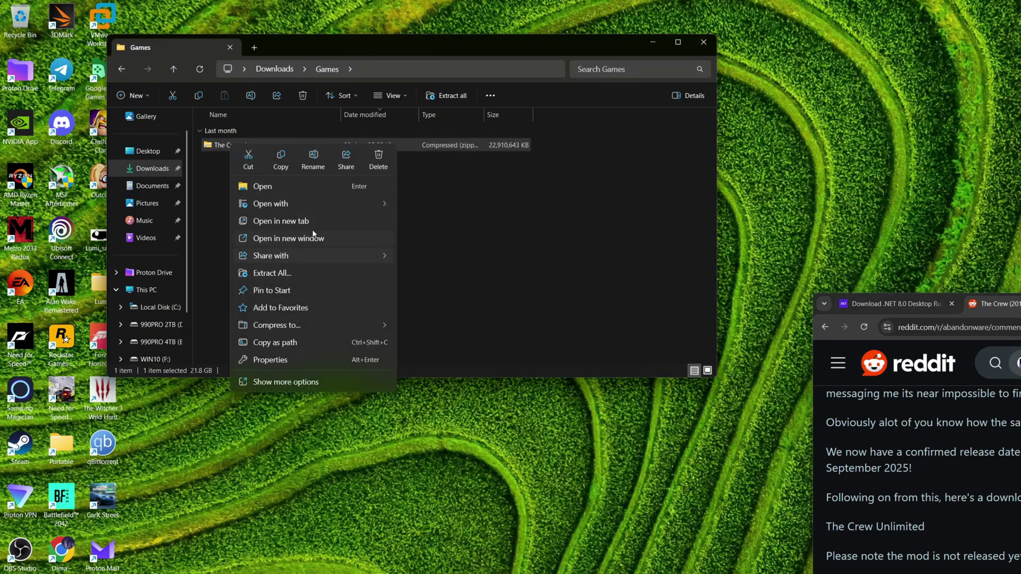
left_click(284, 382)
mouse_move(342, 228)
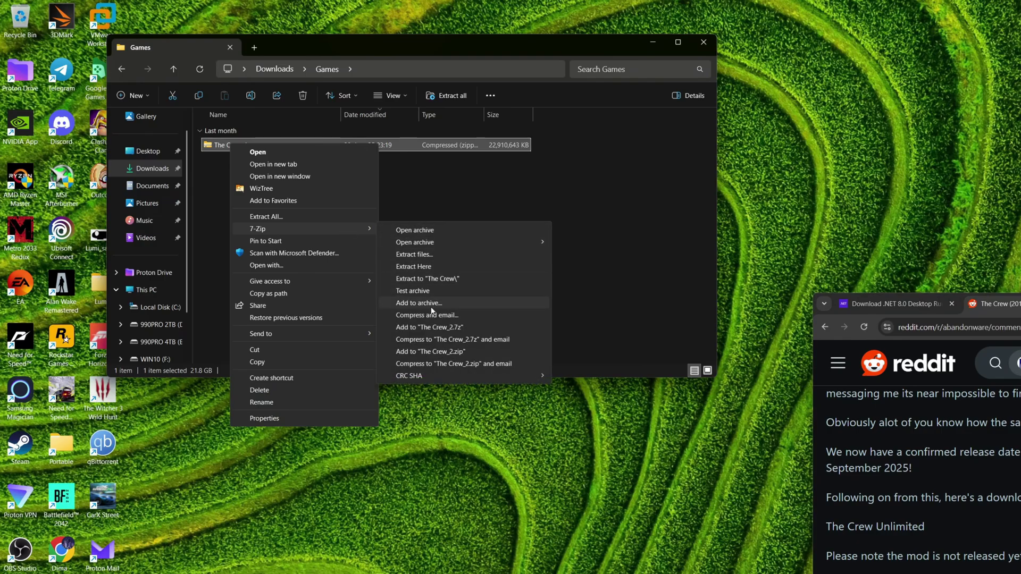
left_click(440, 280)
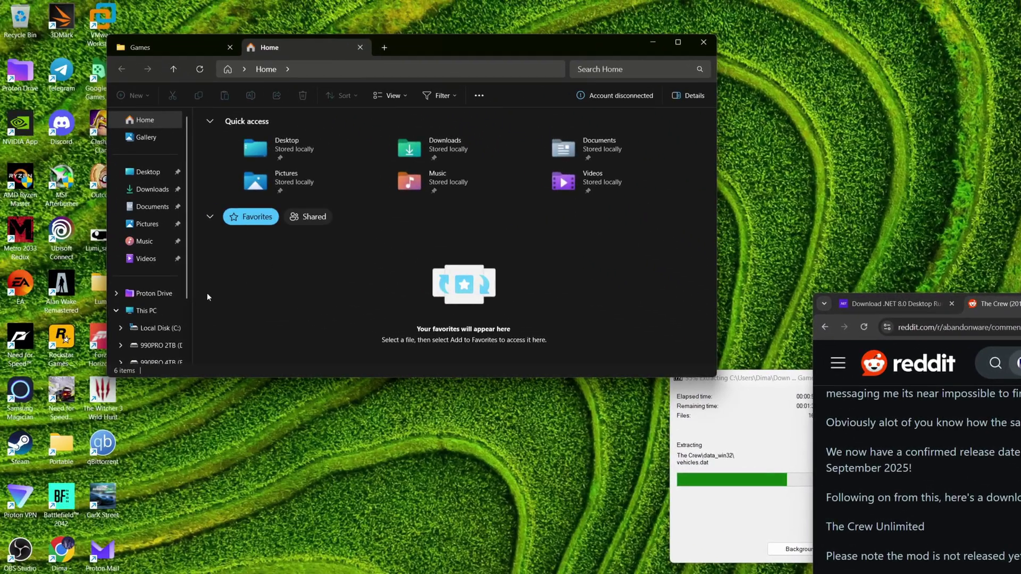
- Create a folder named "The Crew" inside the Games folder on the 990PRO 2TB (D:) drive
left_click(159, 308)
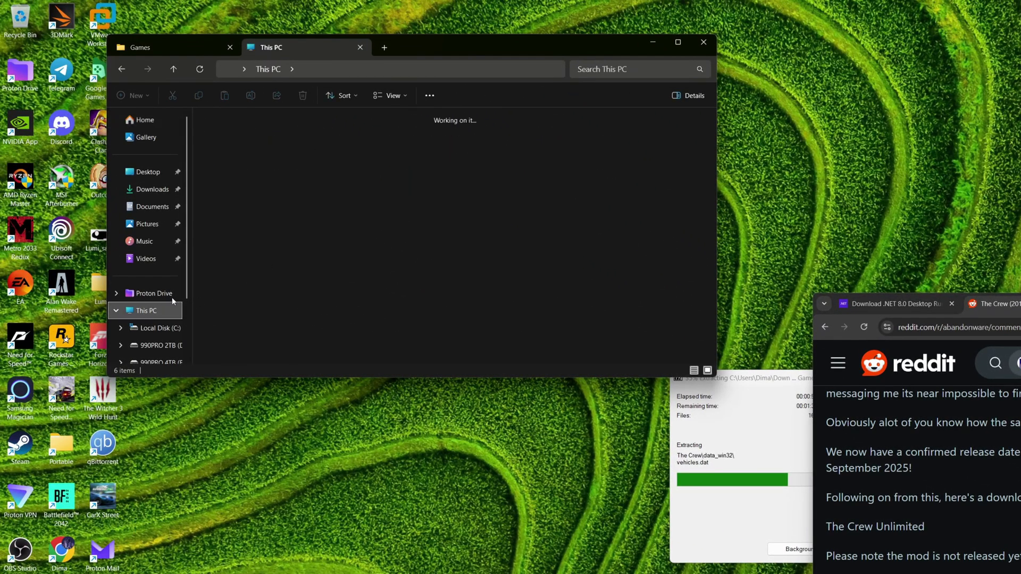
double_click(391, 136)
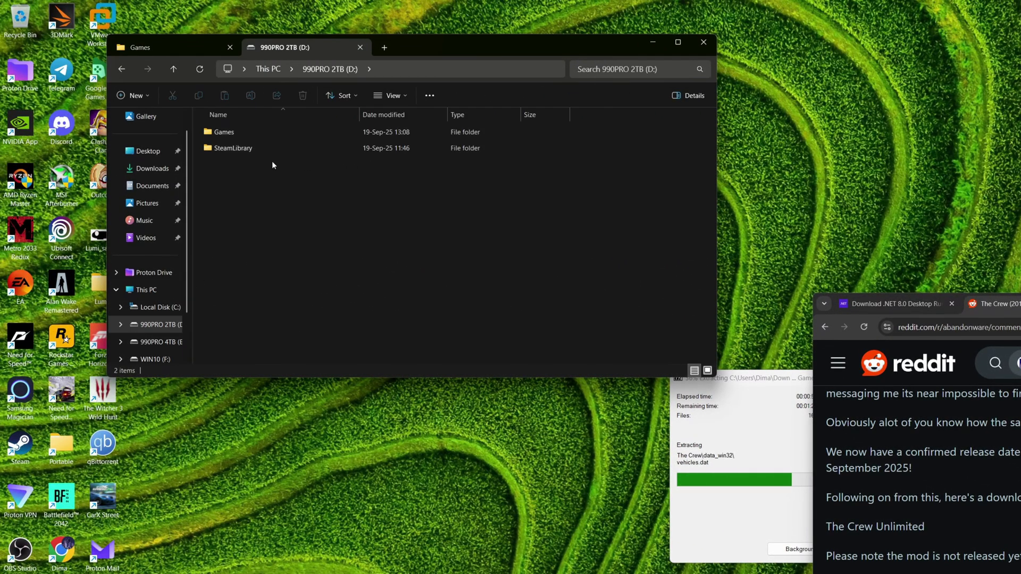
double_click(242, 133)
right_click(292, 219)
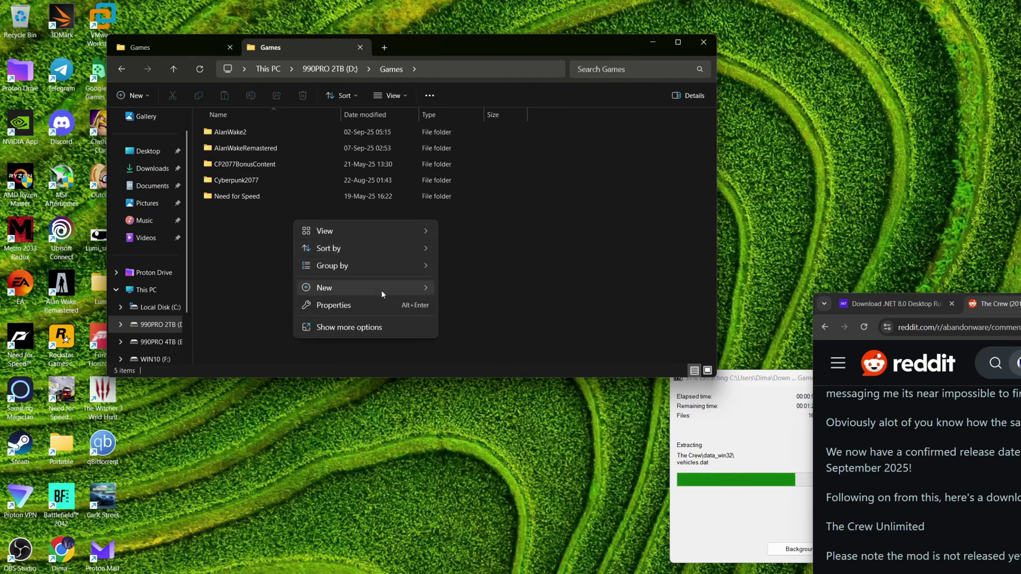
mouse_move(382, 291)
left_click(472, 292)
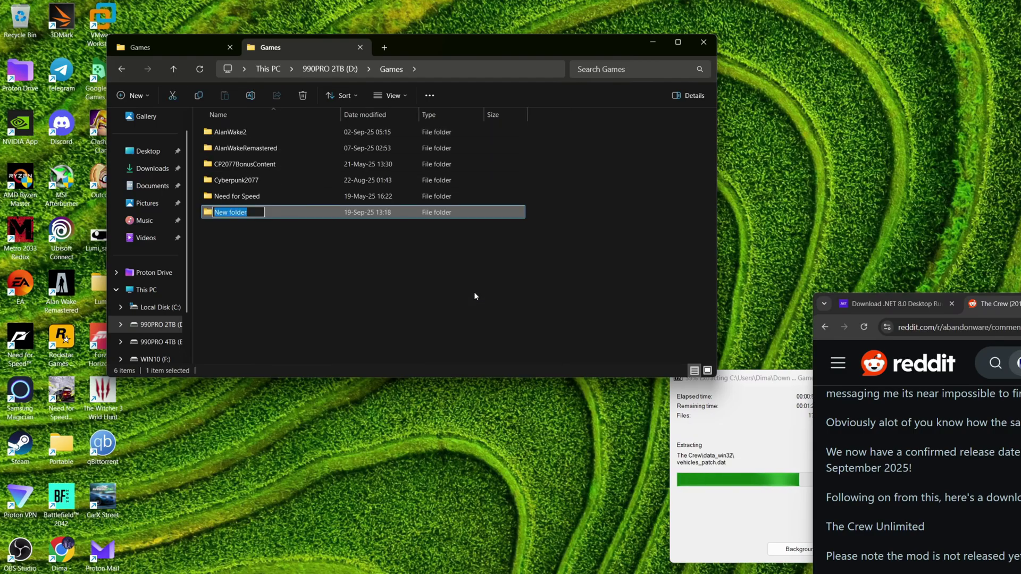
type("The Crew")
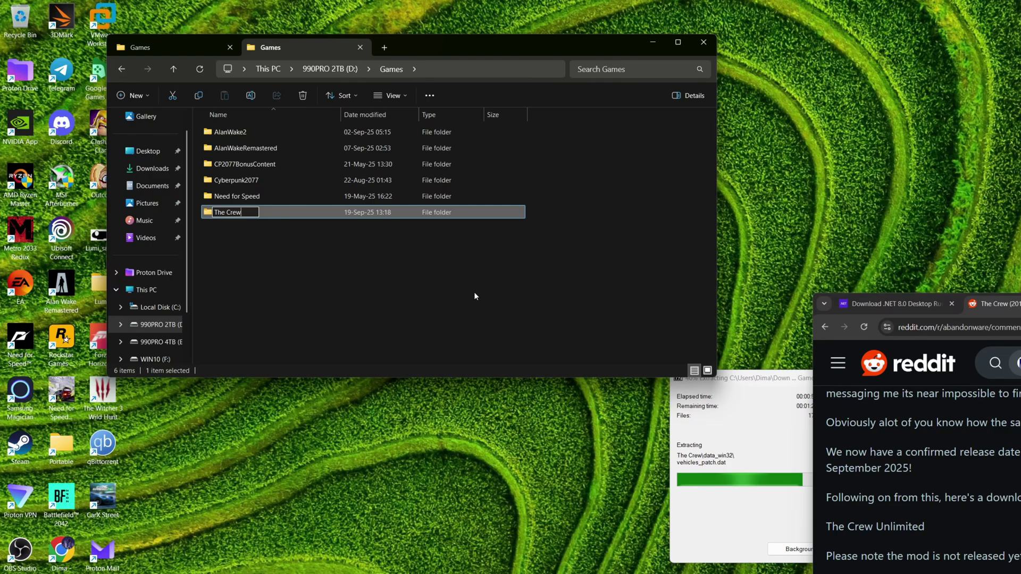
key("Return")
left_click(346, 259)
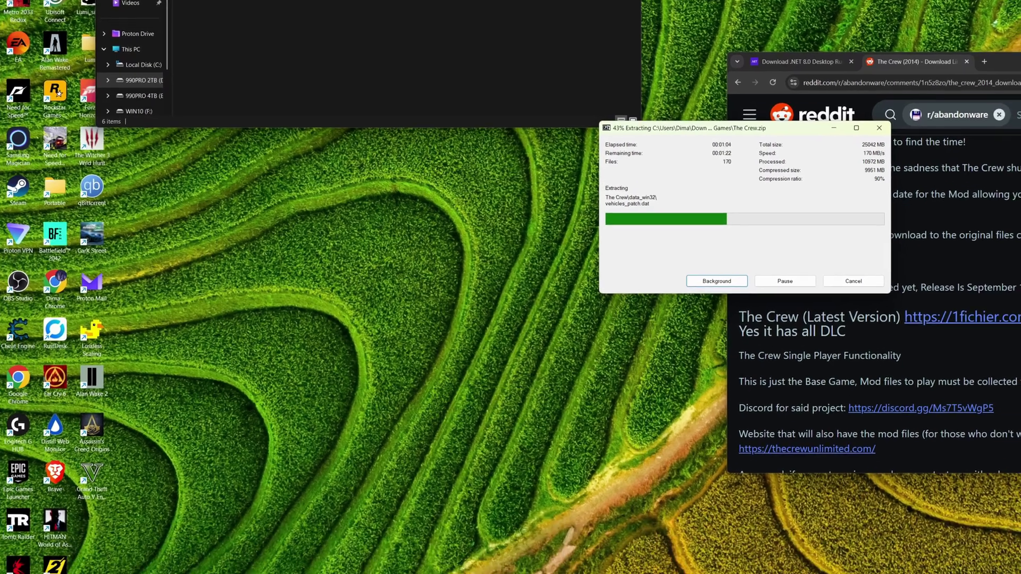
- Search Windows for "windows security", launch Windows Security and show its Virus & threat protection page
left_click(12, 573)
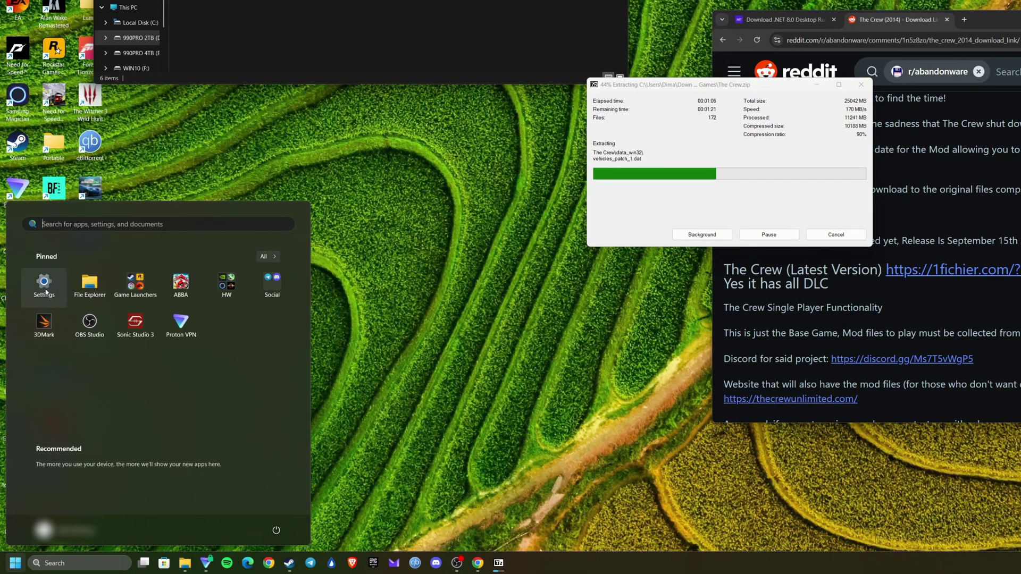
left_click(138, 223)
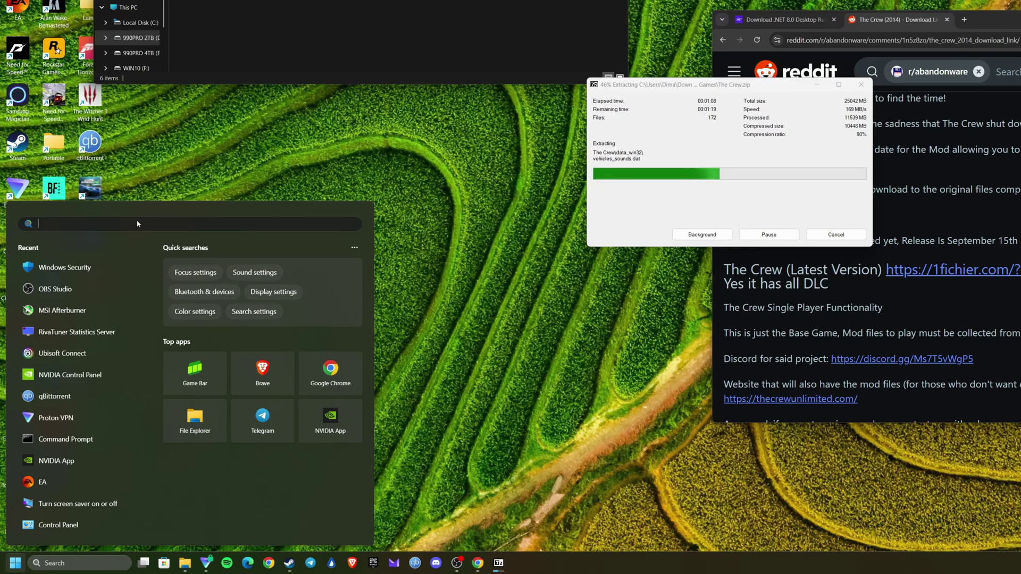
type("windows security")
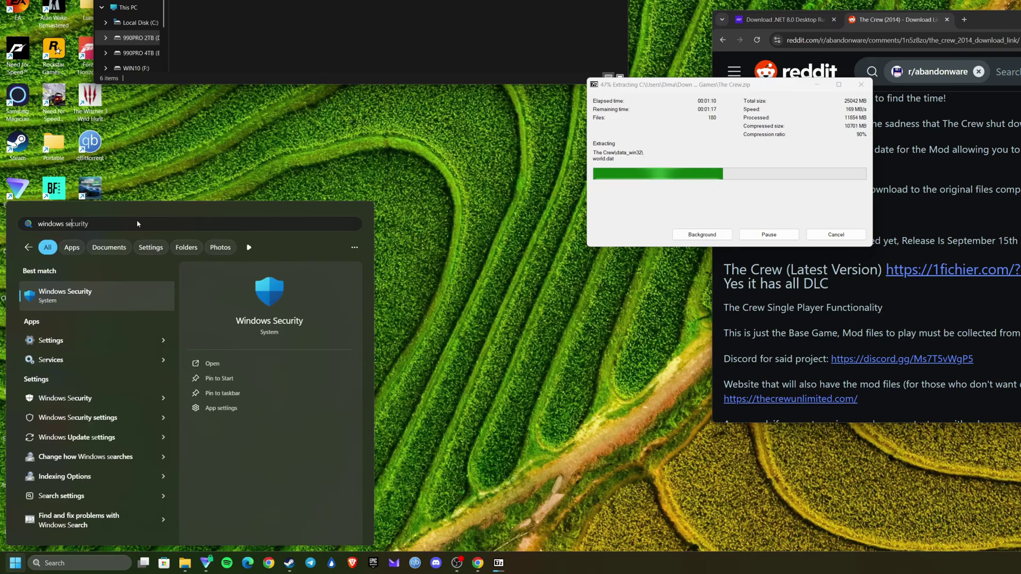
key("Return")
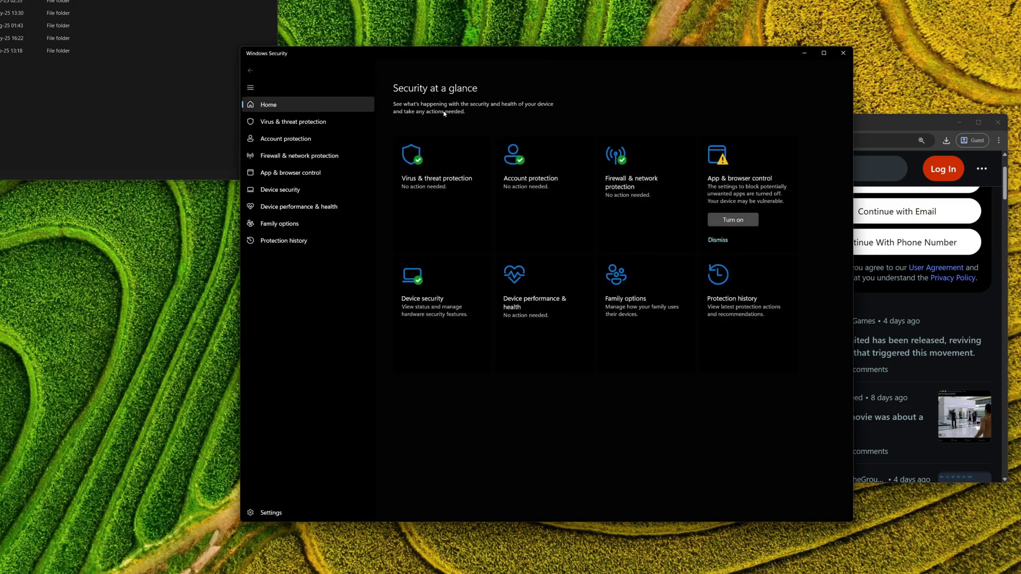
left_click(441, 172)
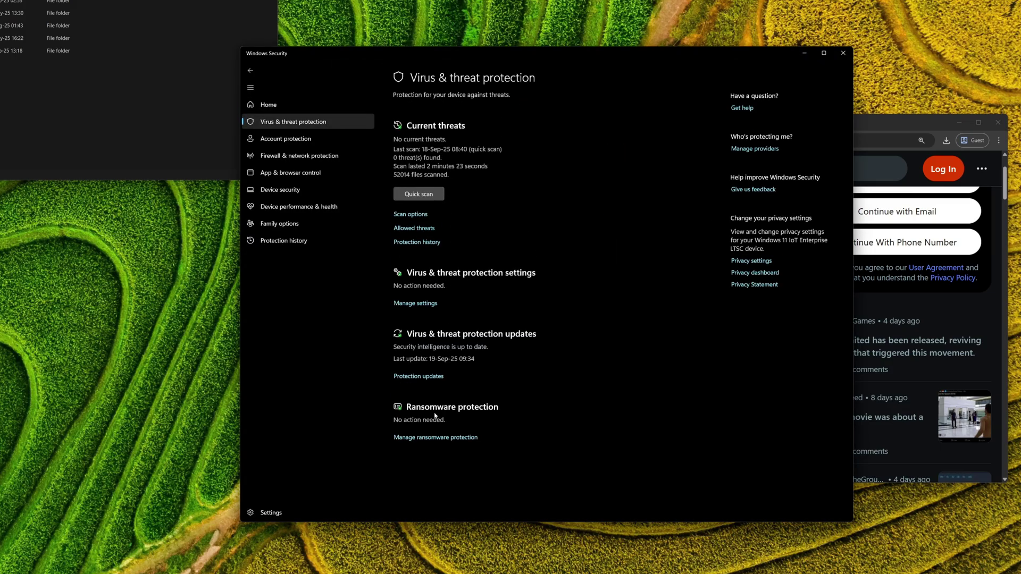
- Add the folder D:\Games\The Crew to the Microsoft Defender Antivirus exclusions and close Windows Security
left_click(421, 440)
left_click(414, 303)
scroll(532, 309, "down", 4)
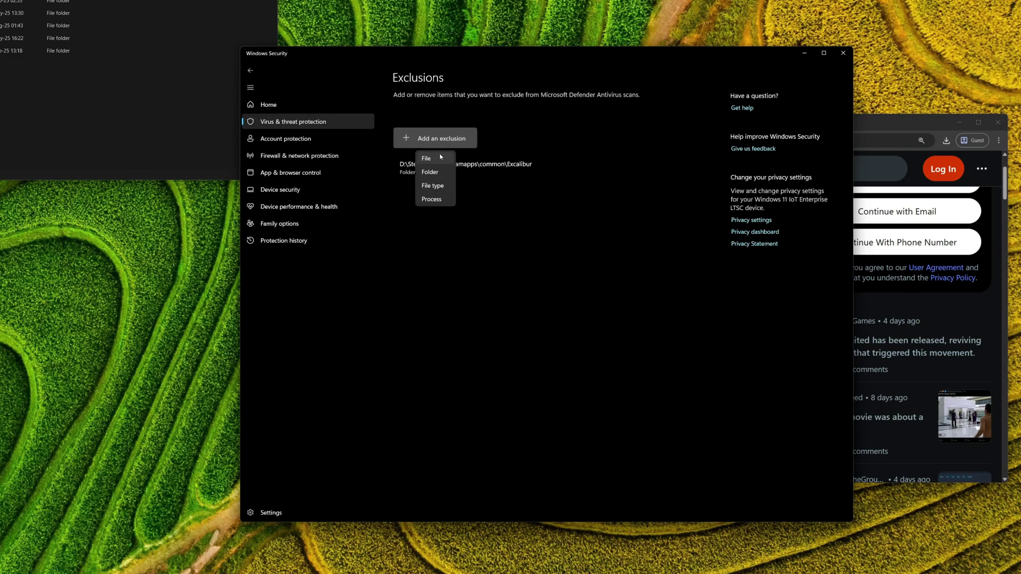
left_click(429, 172)
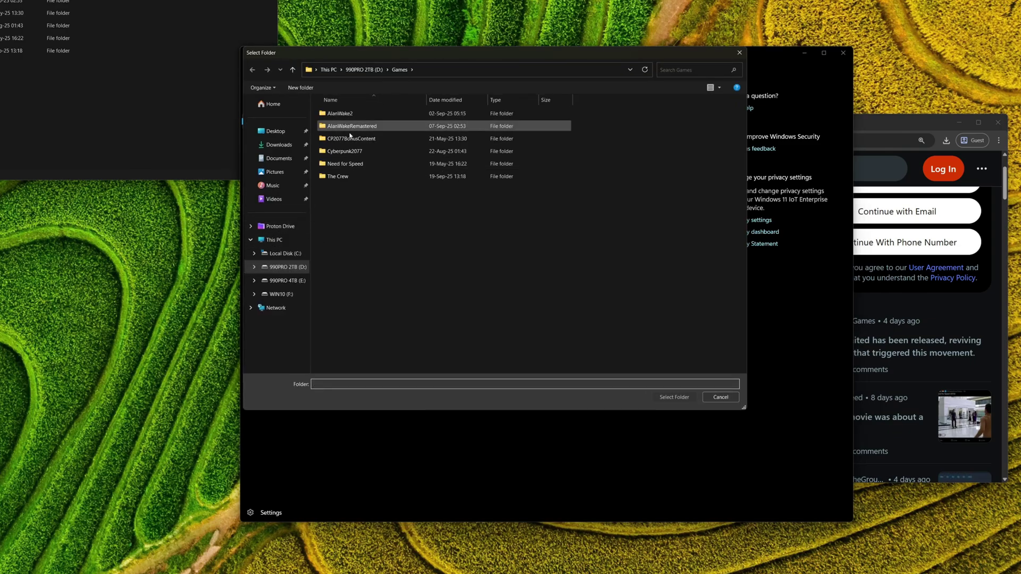
left_click(339, 180)
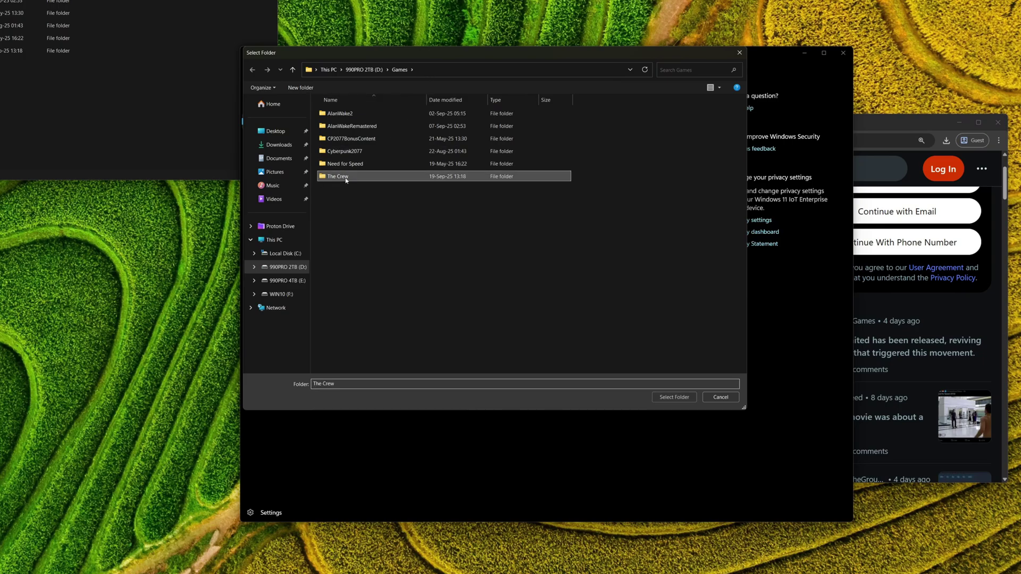
left_click(673, 397)
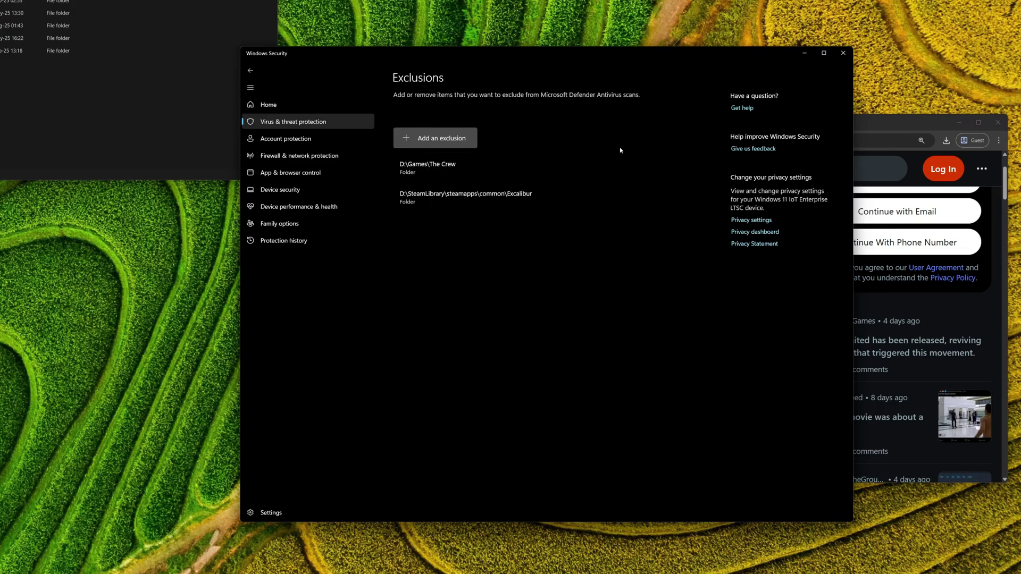
left_click(843, 53)
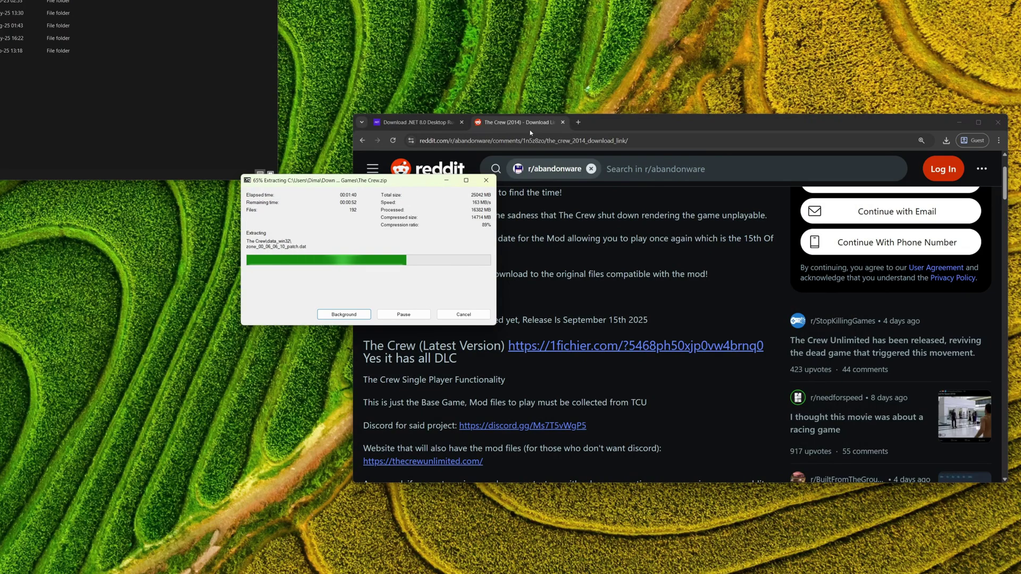
- Switch to the browser and open thecrewunlimited.com from the mod website link in the Reddit download post
left_click(600, 123)
left_click(578, 123)
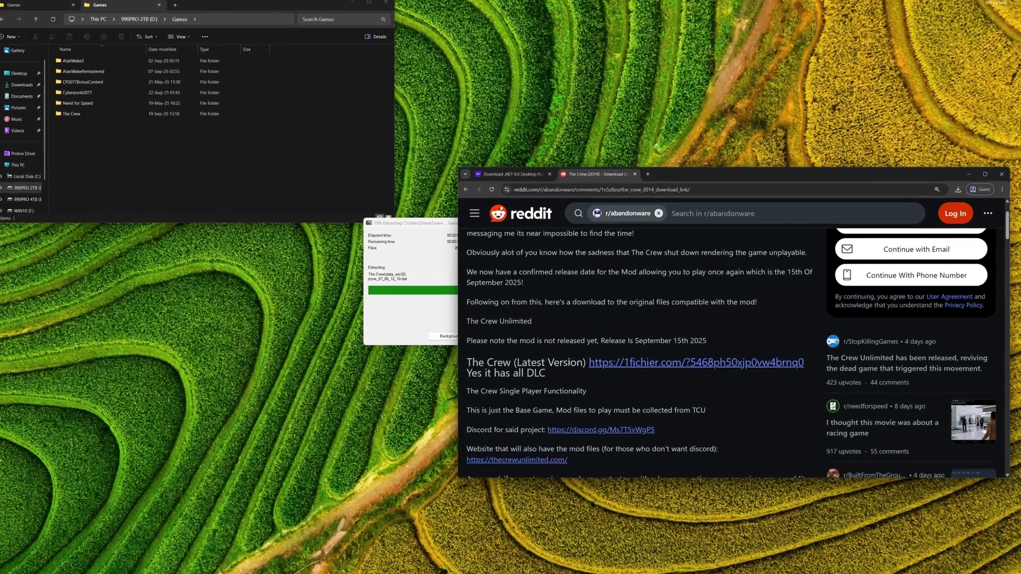
scroll(601, 372, "down", 1)
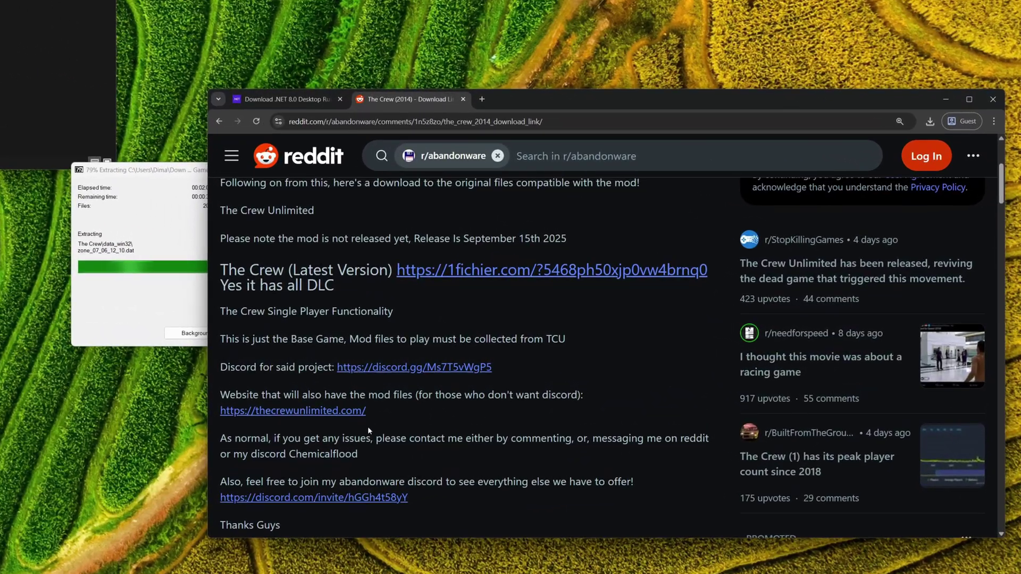
scroll(368, 427, "up", 3)
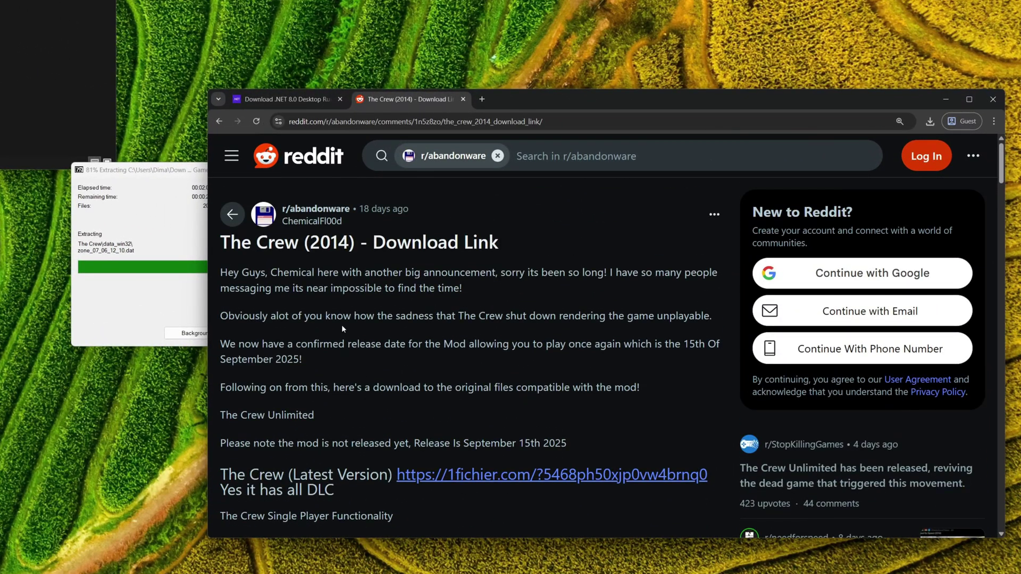
scroll(309, 317, "down", 4)
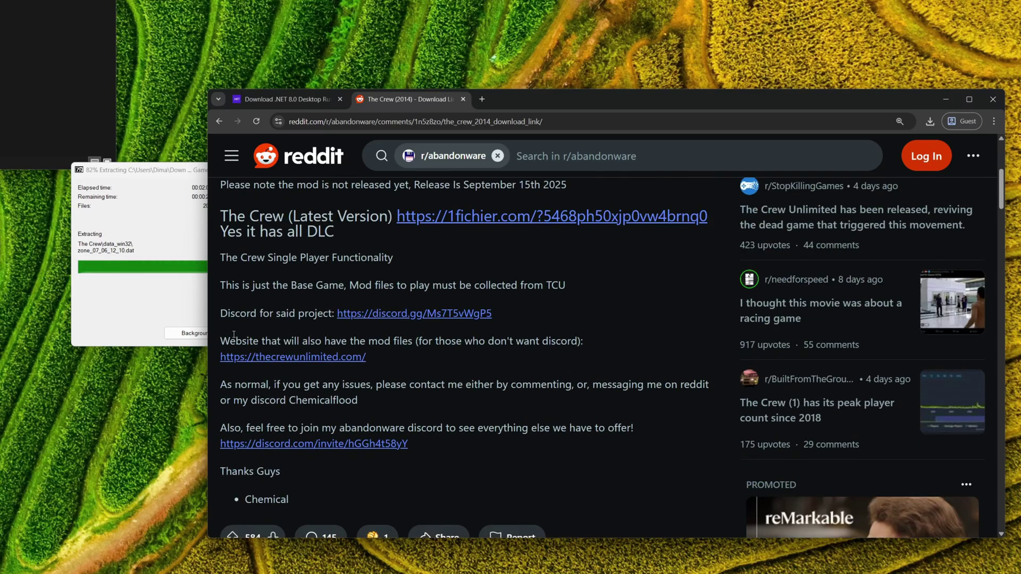
left_click_drag(220, 341, 566, 355)
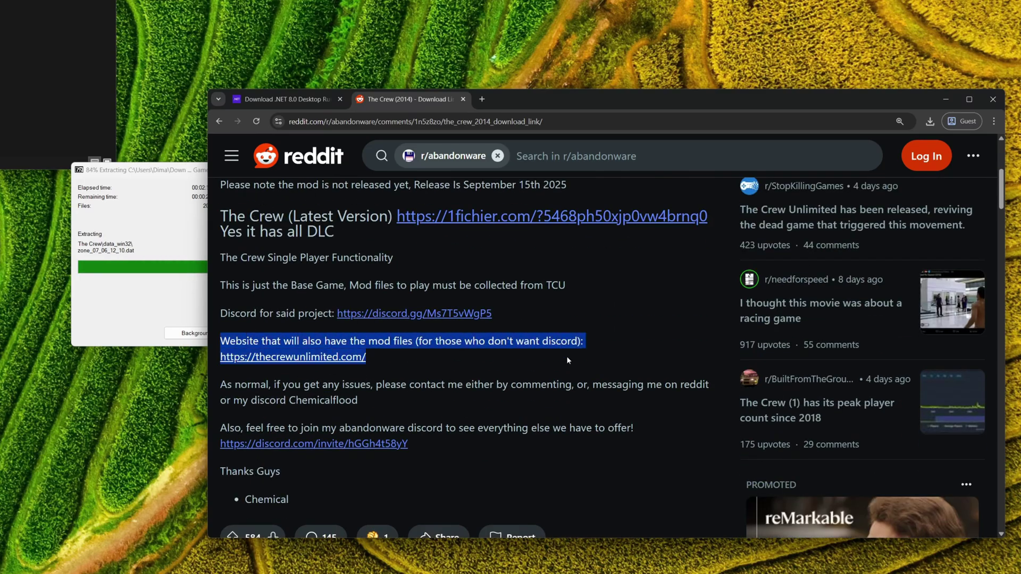
left_click(509, 352)
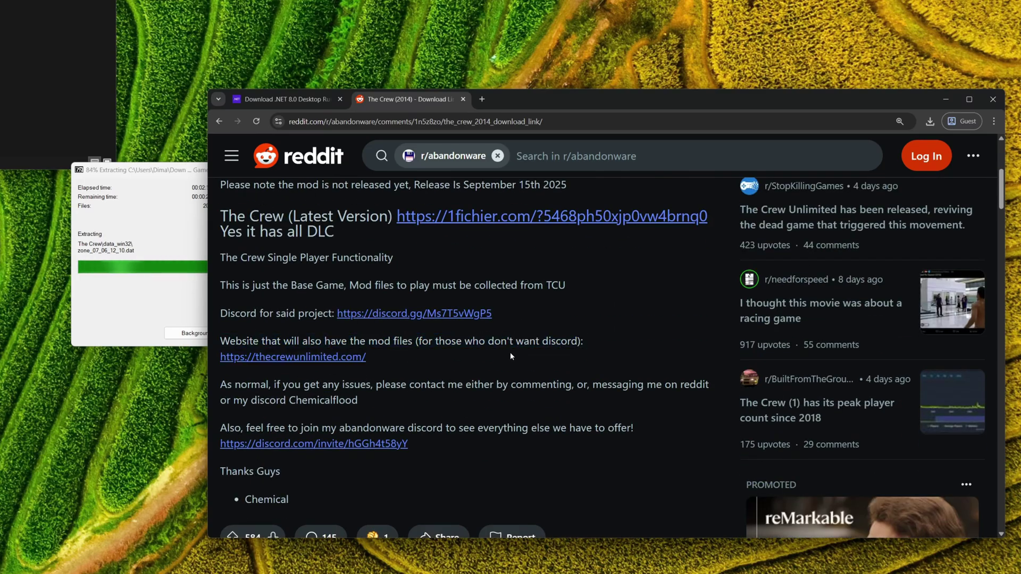
left_click(291, 358)
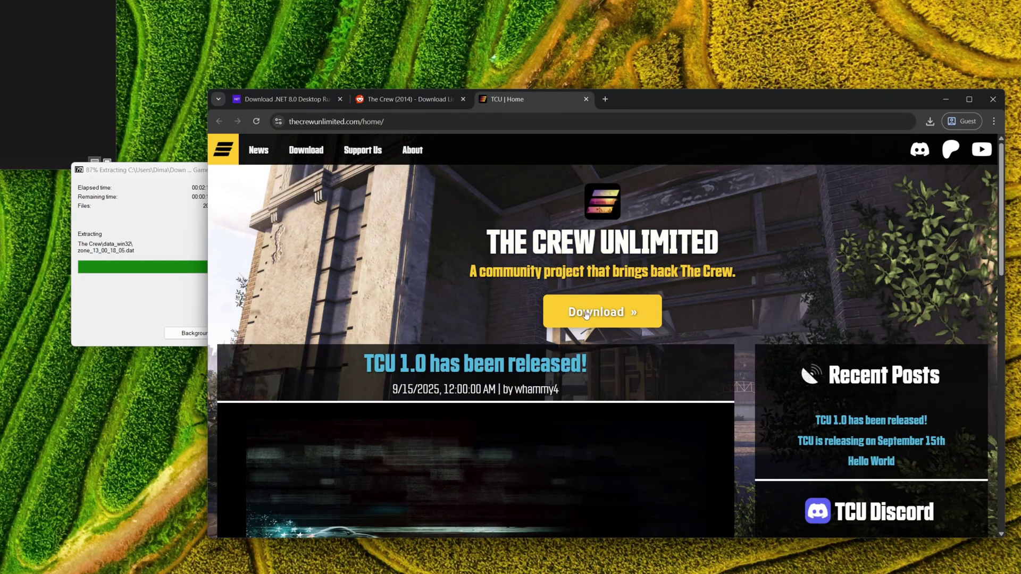
- Download the TCU Launcher from the site's download page, saving TCULauncher-1.1.5.0.7z in the Games folder inside Downloads
scroll(591, 319, "down", 2)
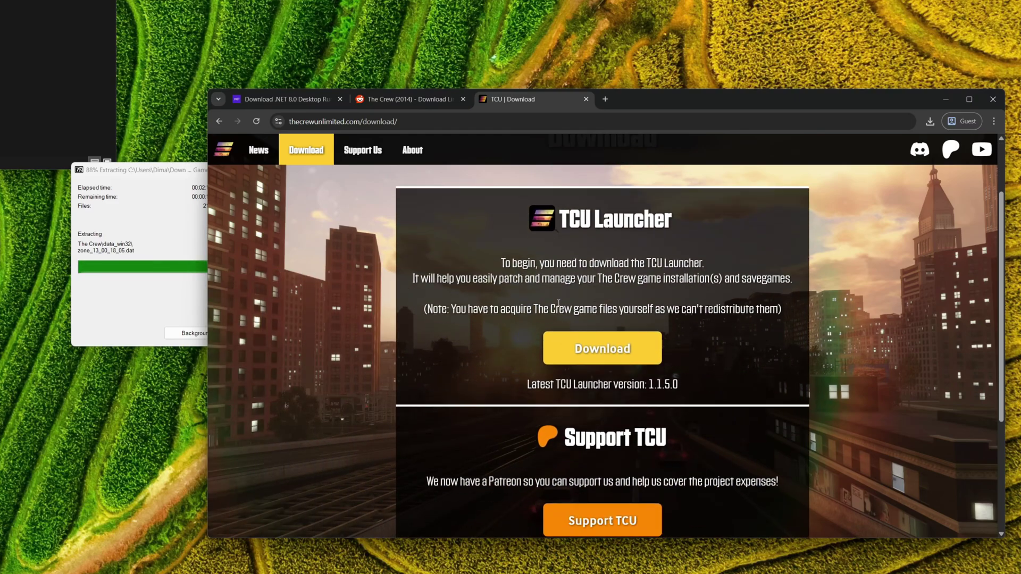
left_click(593, 326)
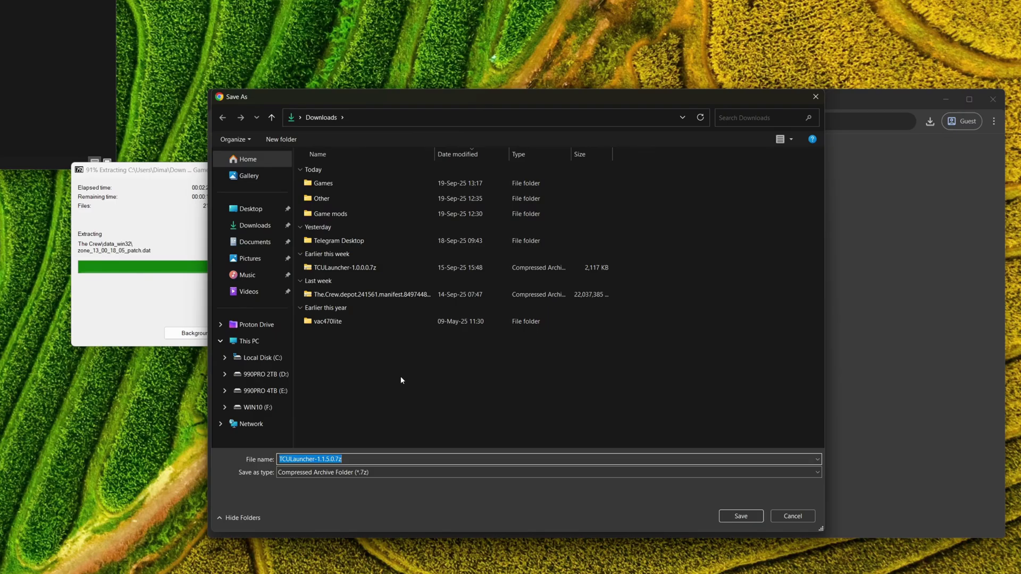
double_click(323, 183)
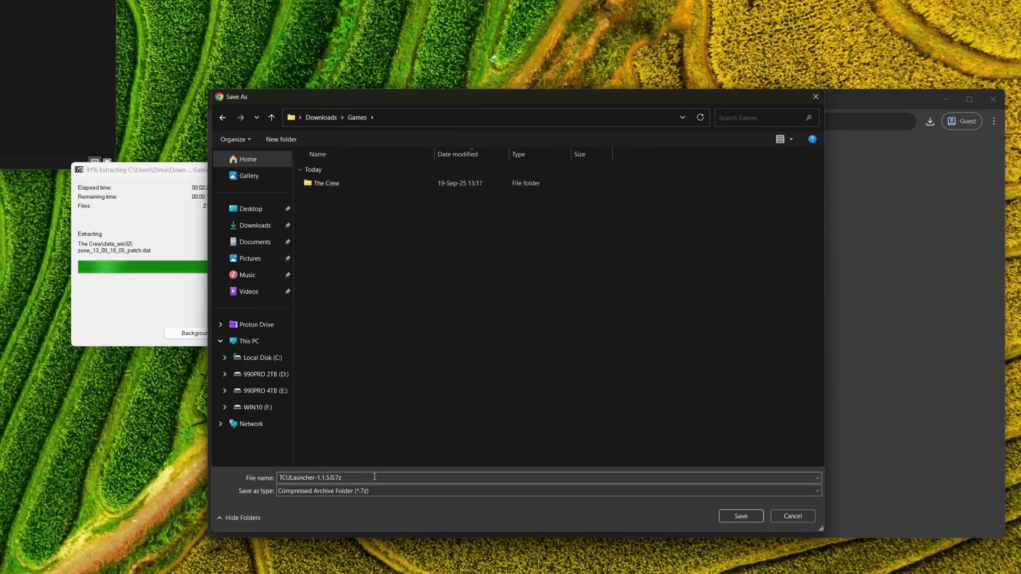
left_click(736, 517)
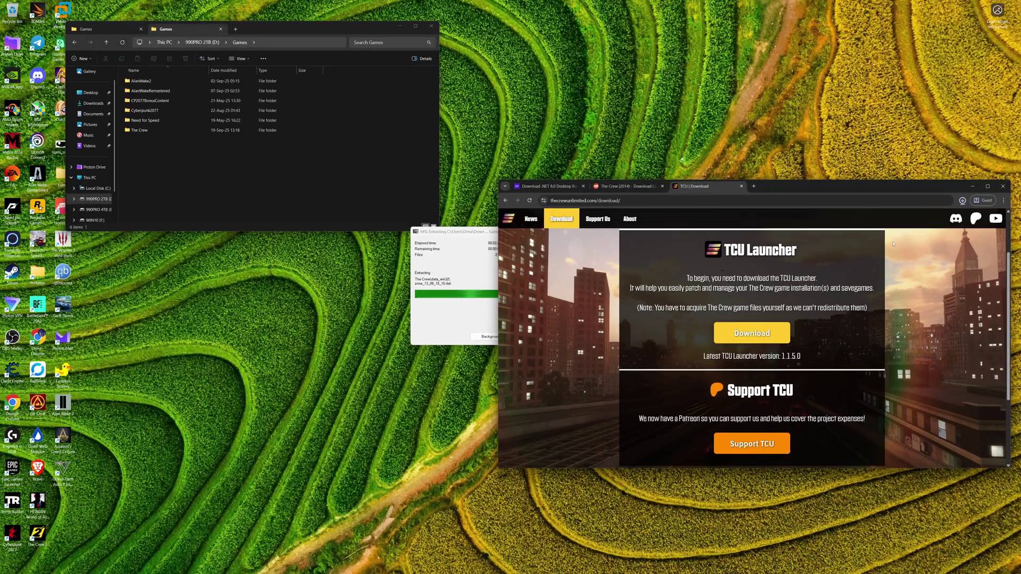
- Switch to File Explorer and move the extracted The Crew folder from Downloads\Games into D:\Games\The Crew
left_click(469, 254)
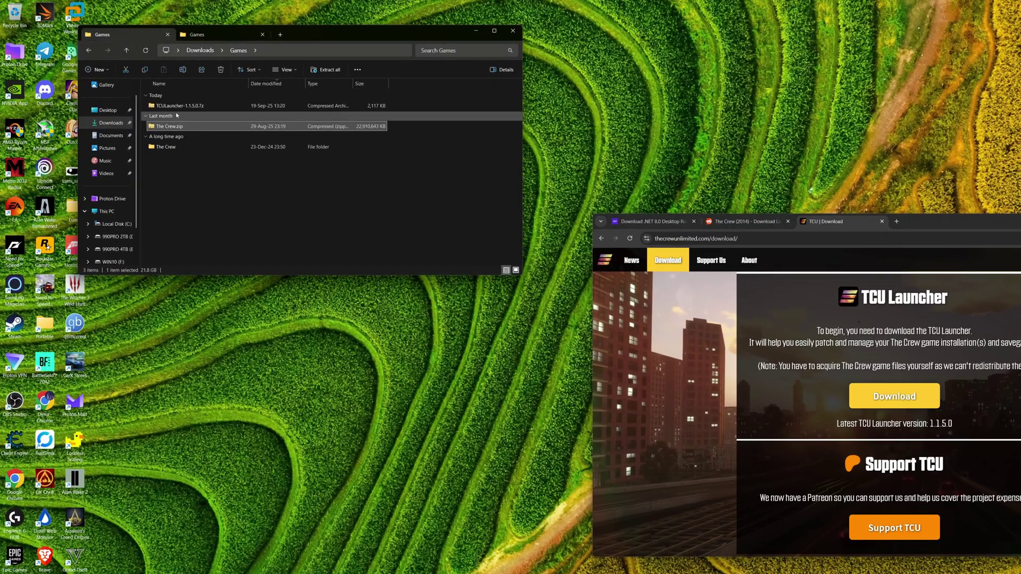
left_click(237, 176)
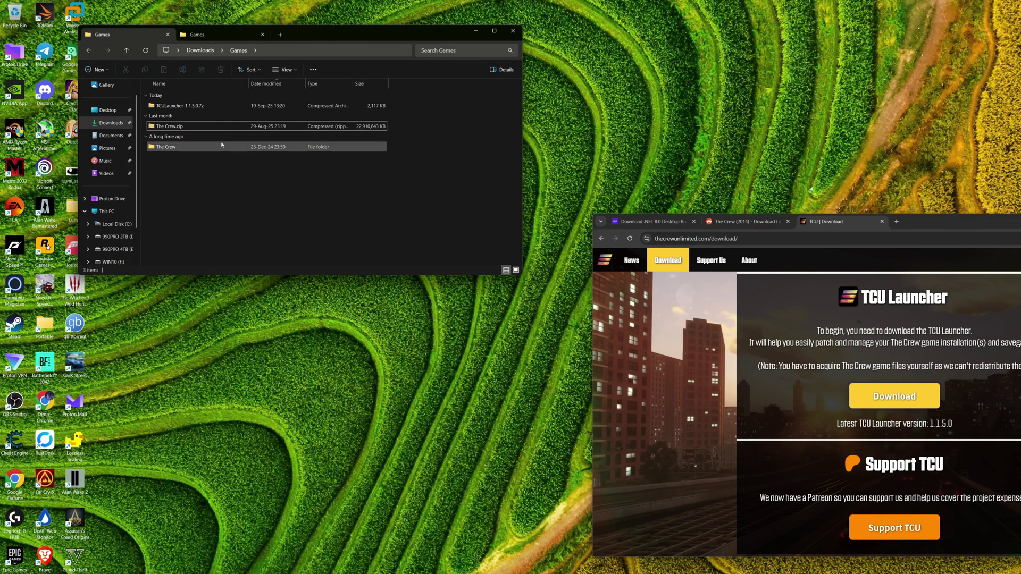
left_click(208, 147)
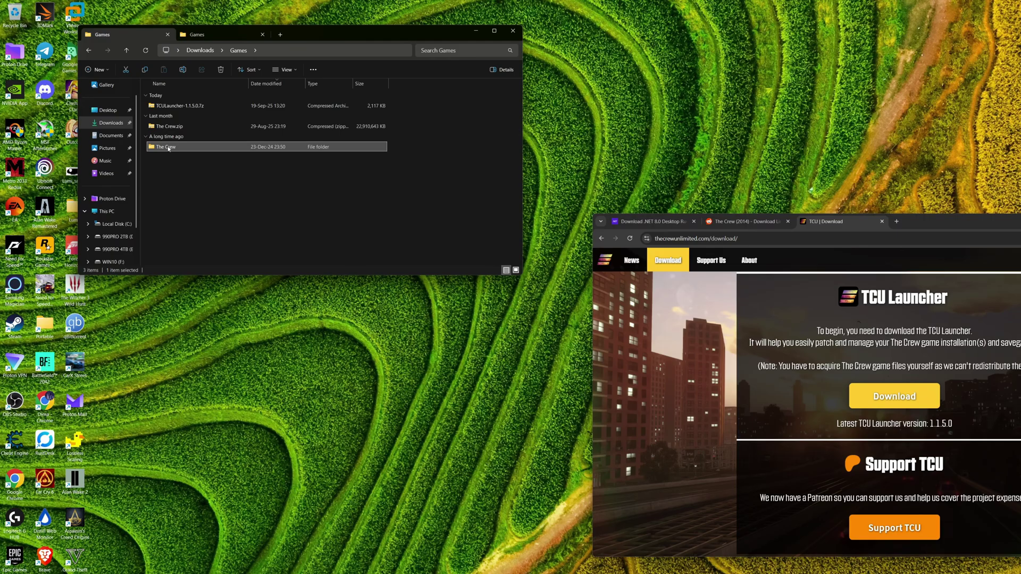
right_click(168, 149)
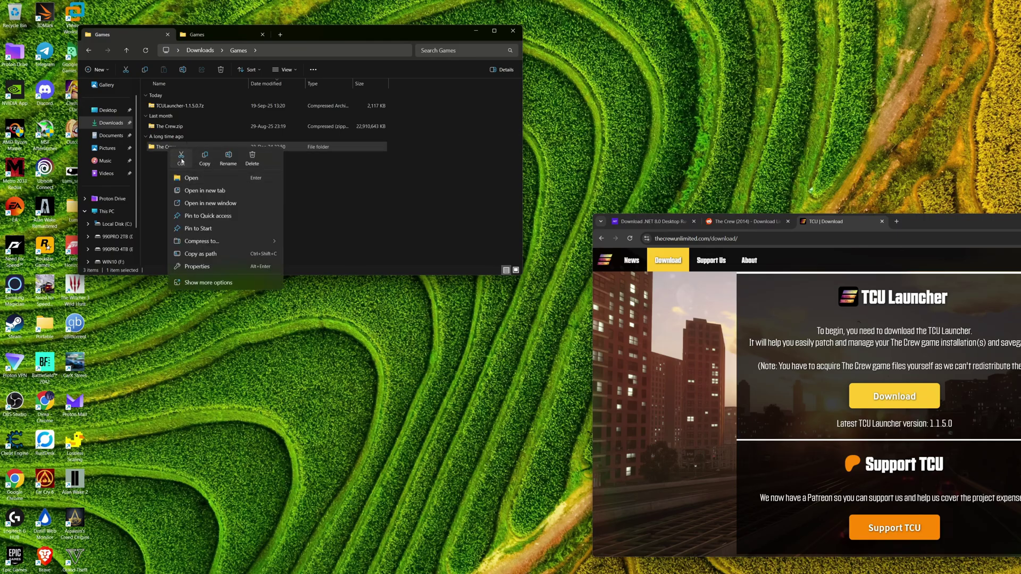
left_click(181, 159)
left_click(221, 34)
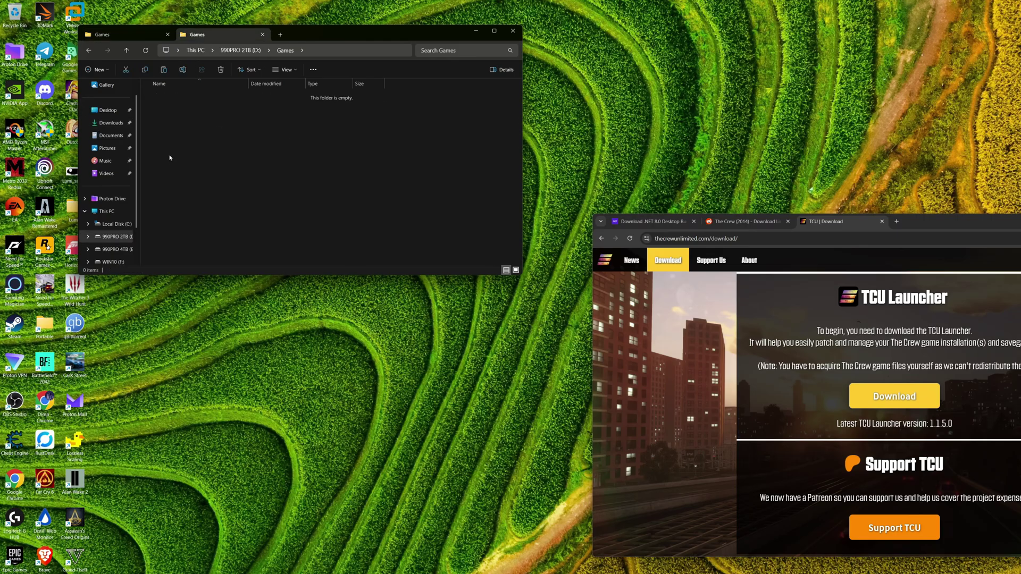
right_click(183, 145)
left_click(195, 154)
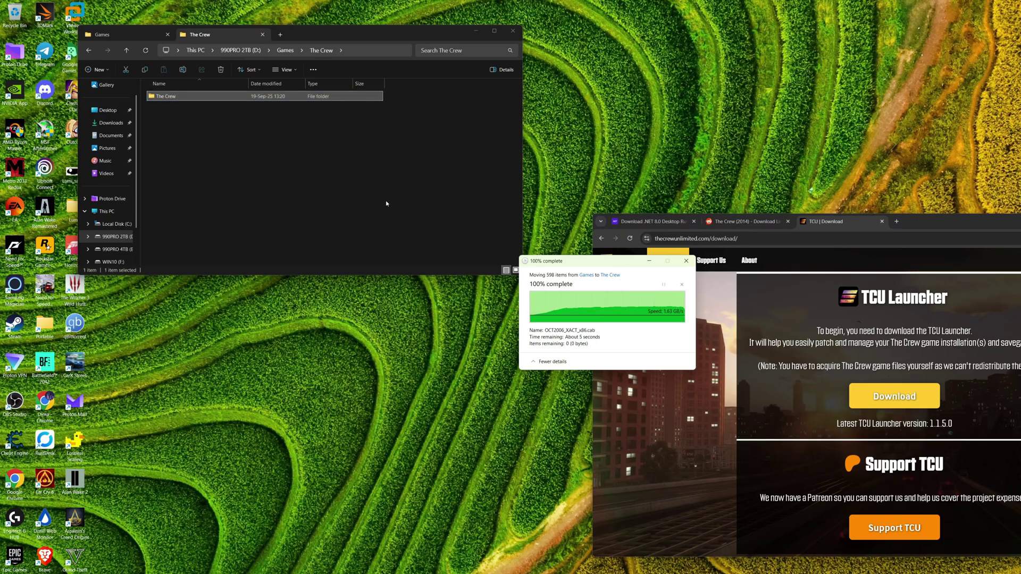
- Extract TCULauncher-1.1.5.0.7z in Downloads\Games into its own TCULauncher-1.1.5.0 folder with 7-Zip
left_click(114, 36)
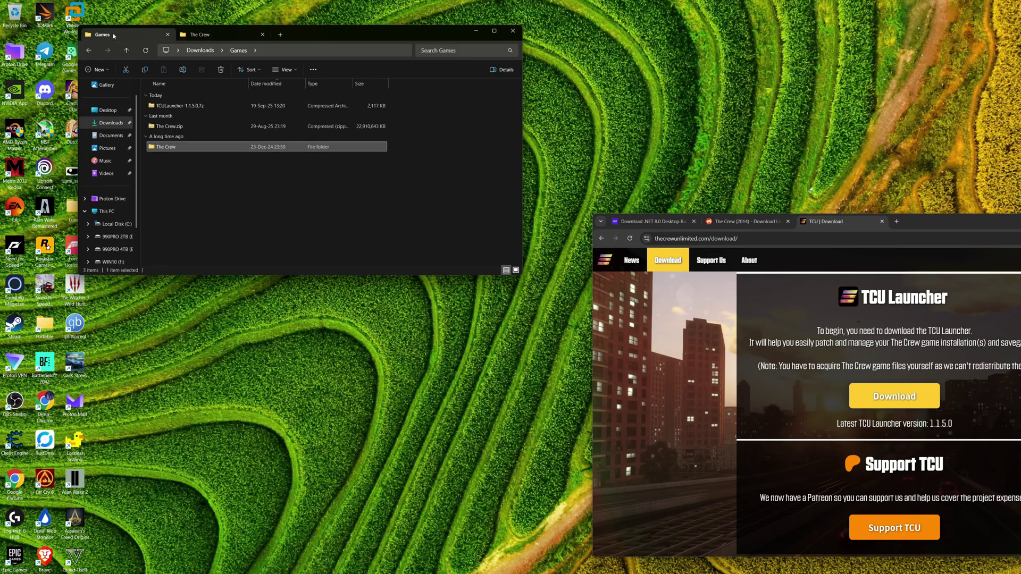
left_click(179, 106)
right_click(179, 108)
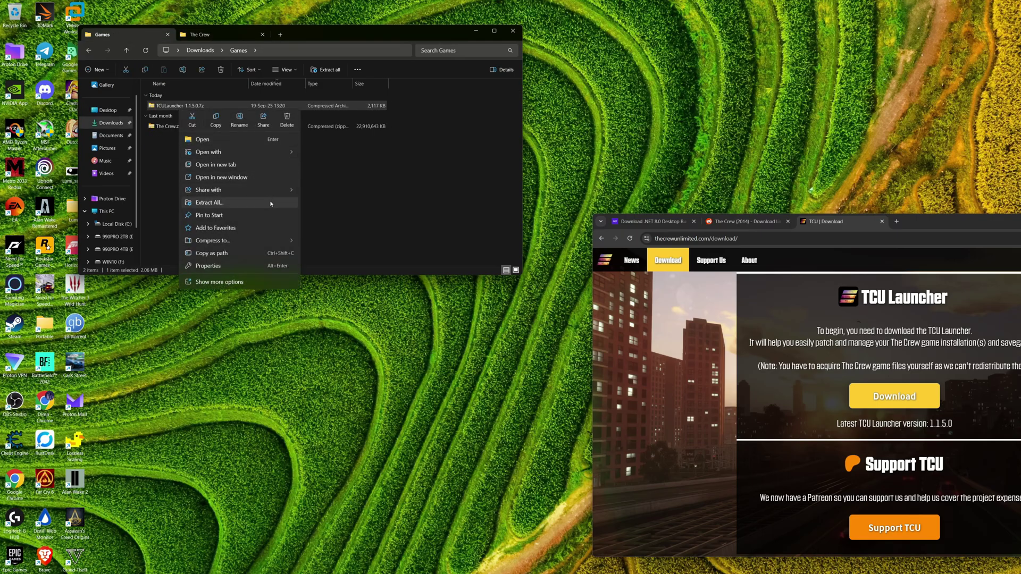
left_click(246, 278)
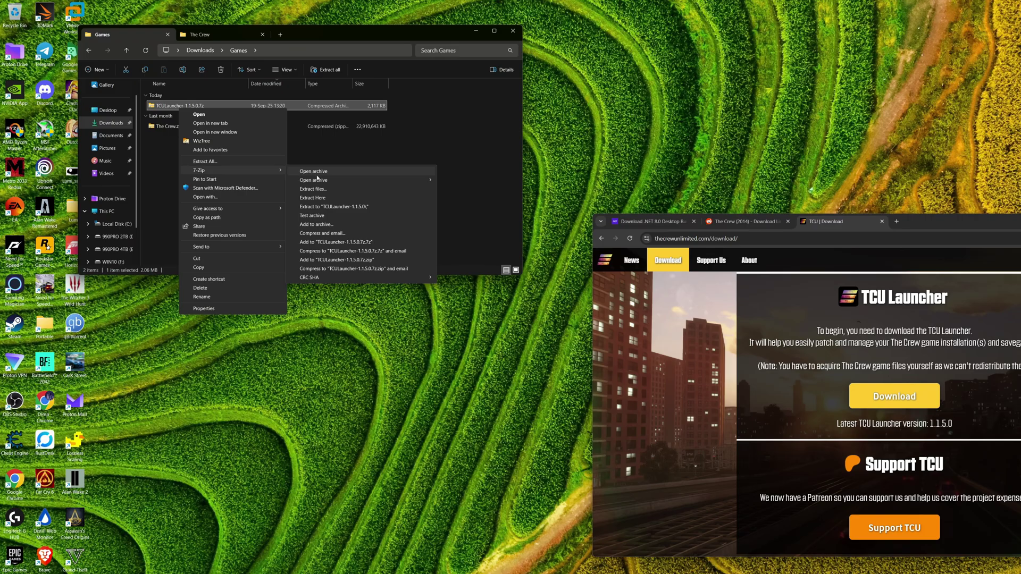
left_click(334, 206)
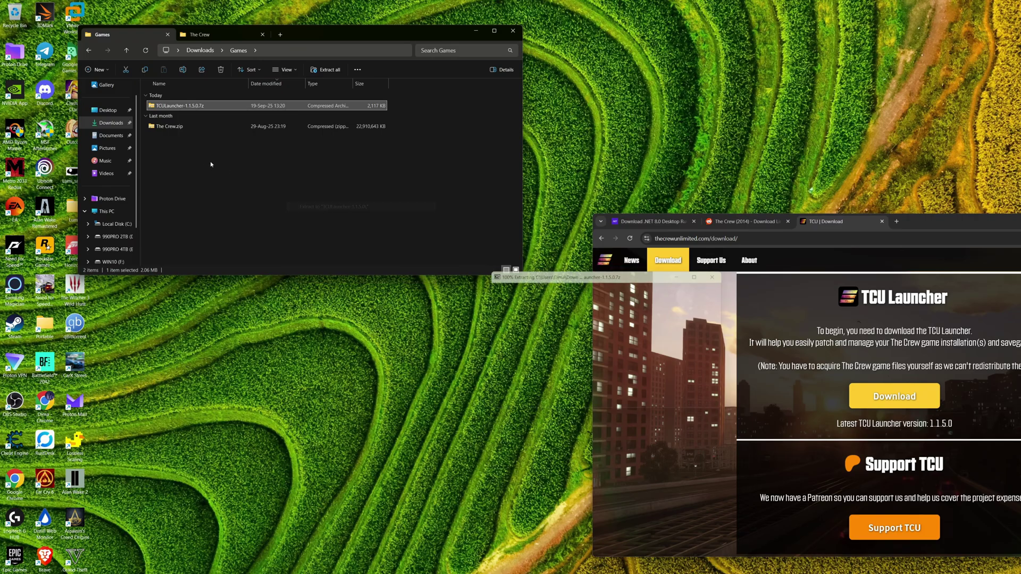
- Move the TCULauncher-1.1.5.0 folder from Downloads\Games into D:\Games\The Crew
left_click(174, 120)
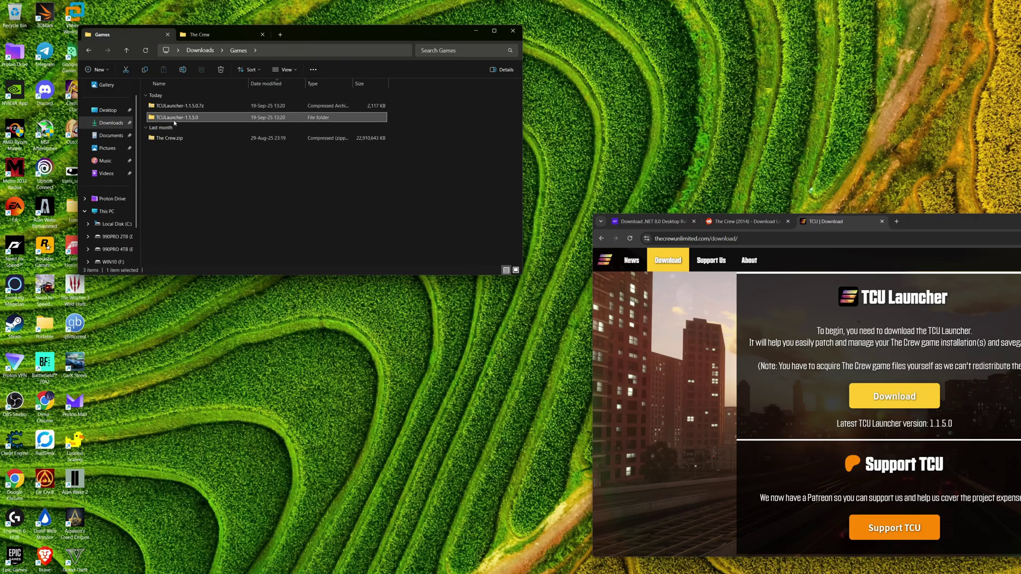
right_click(174, 120)
left_click(188, 131)
left_click(200, 34)
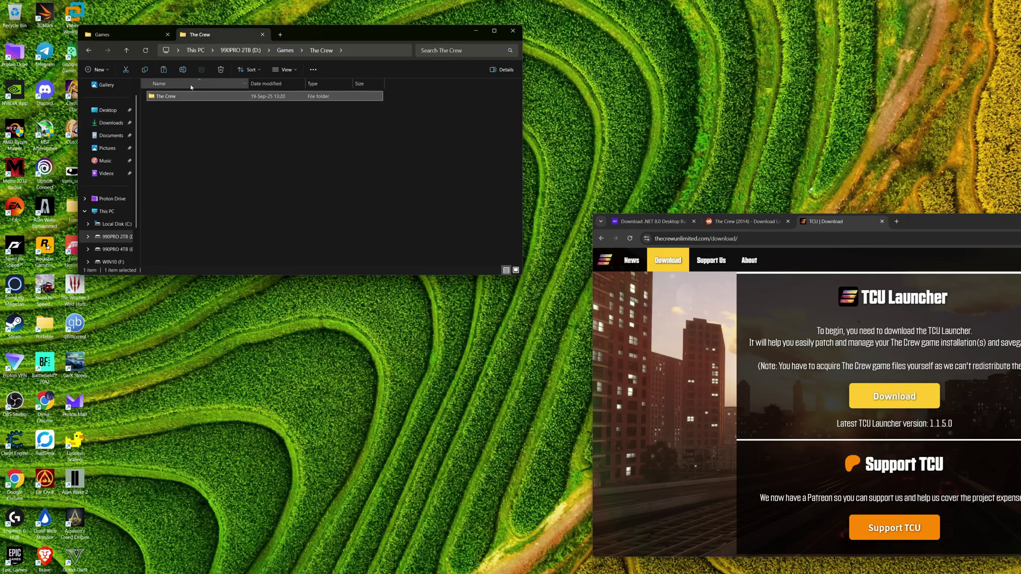
right_click(173, 118)
left_click(184, 130)
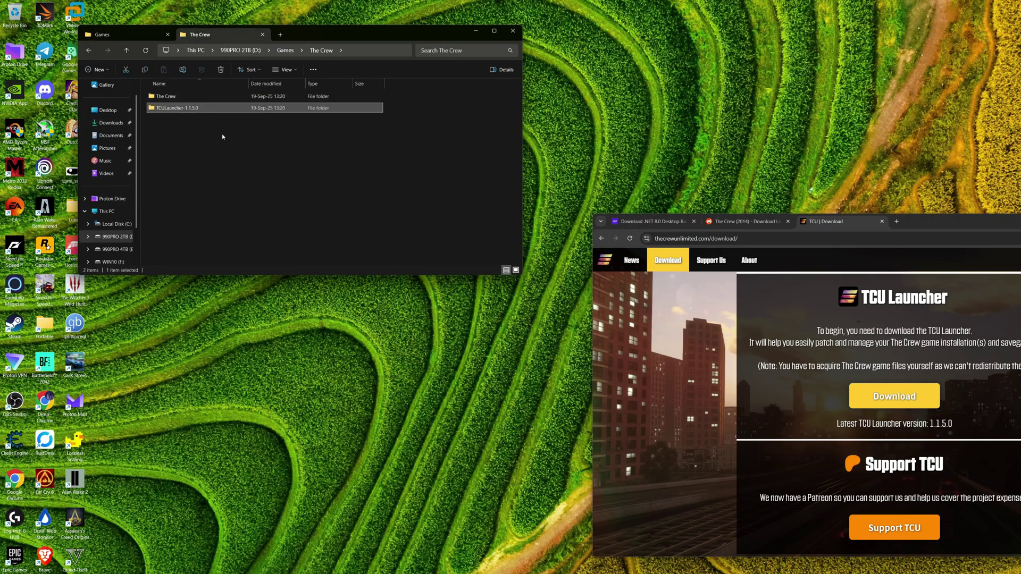
- Delete _How To Play!!.txt and the two Discord internet shortcuts from the inner The Crew game folder
key("alt+Left")
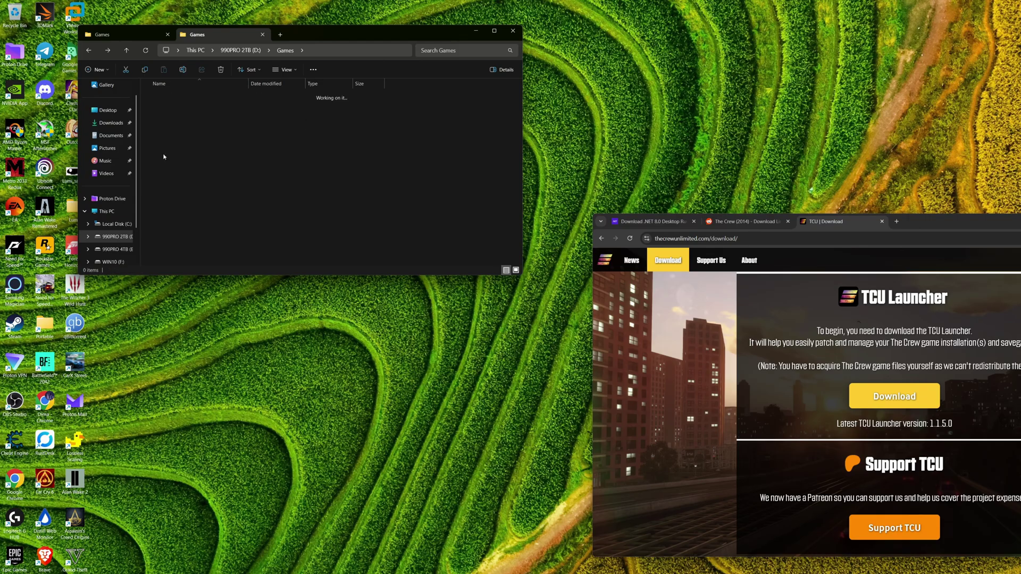
key("alt+Right")
double_click(172, 109)
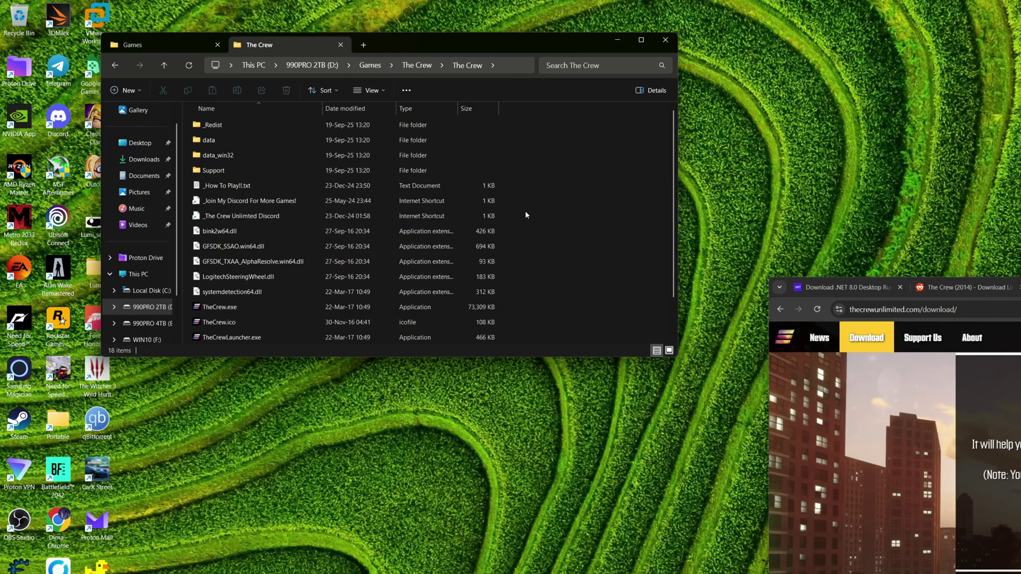
left_click_drag(526, 215, 513, 185)
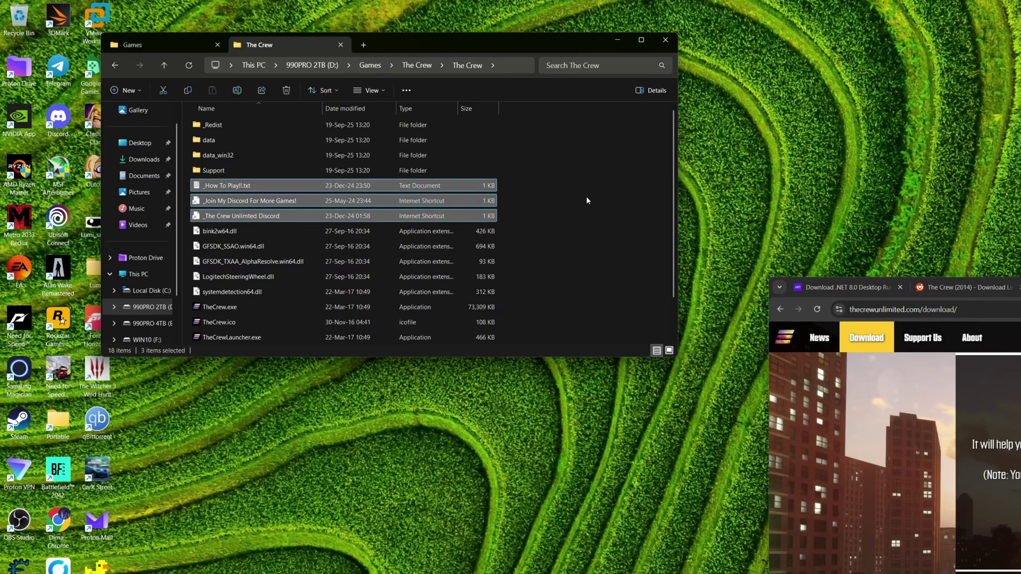
key("Delete")
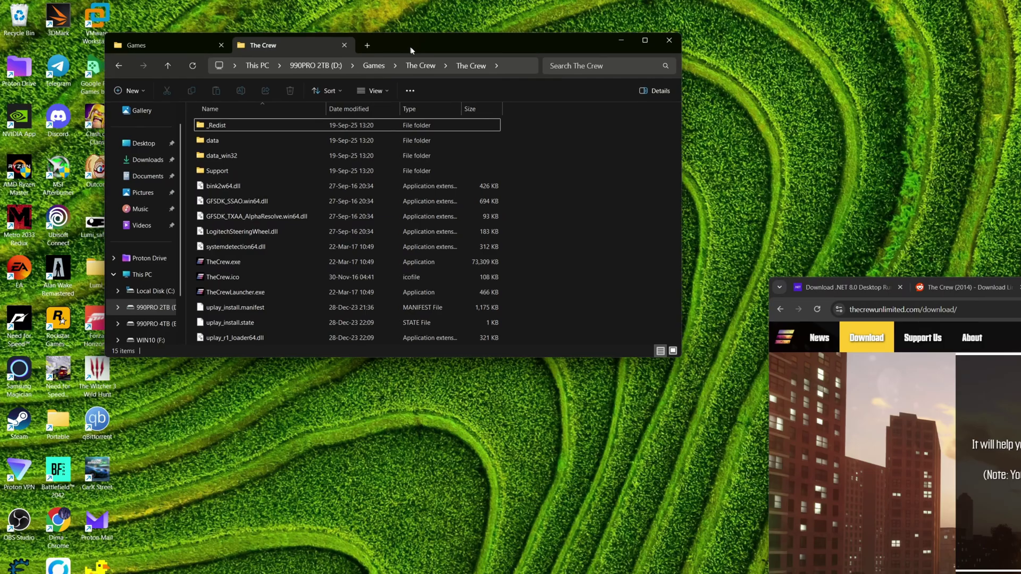
- Open the _Redist folder and run vcredist_x64.exe, cancelling its setup without repairing or uninstalling anything
left_click_drag(410, 46, 515, 60)
double_click(341, 139)
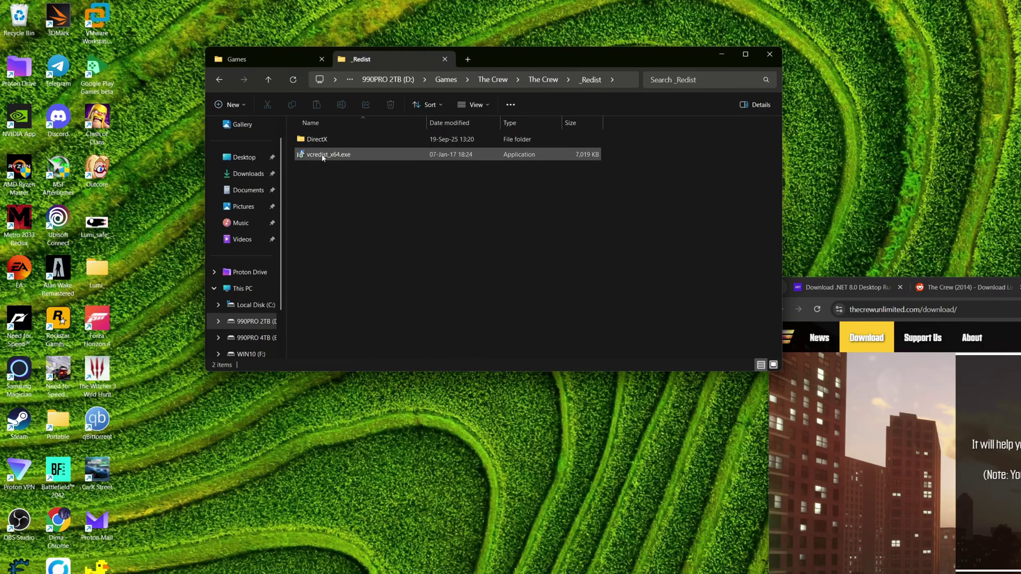
double_click(323, 157)
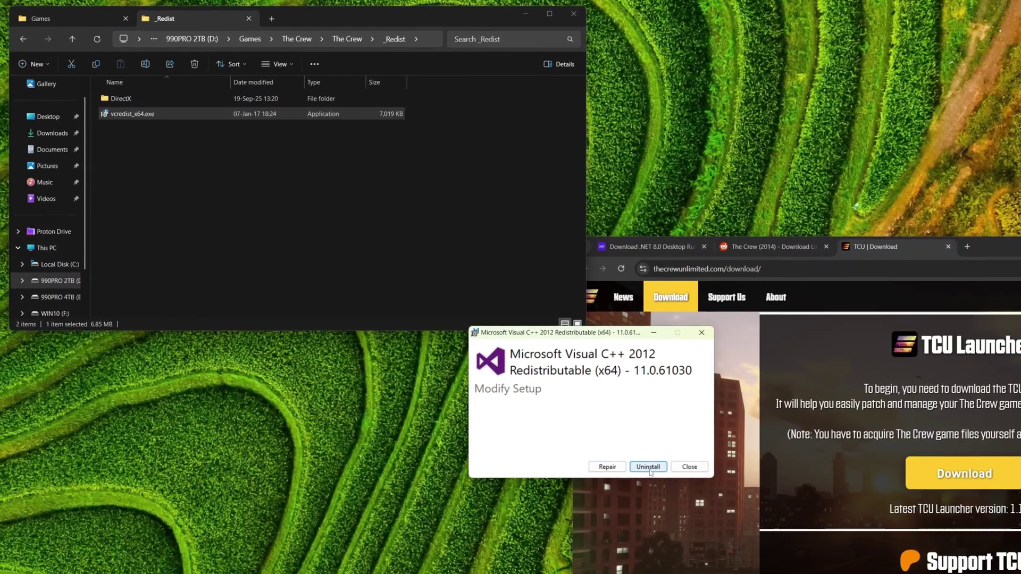
key("Escape")
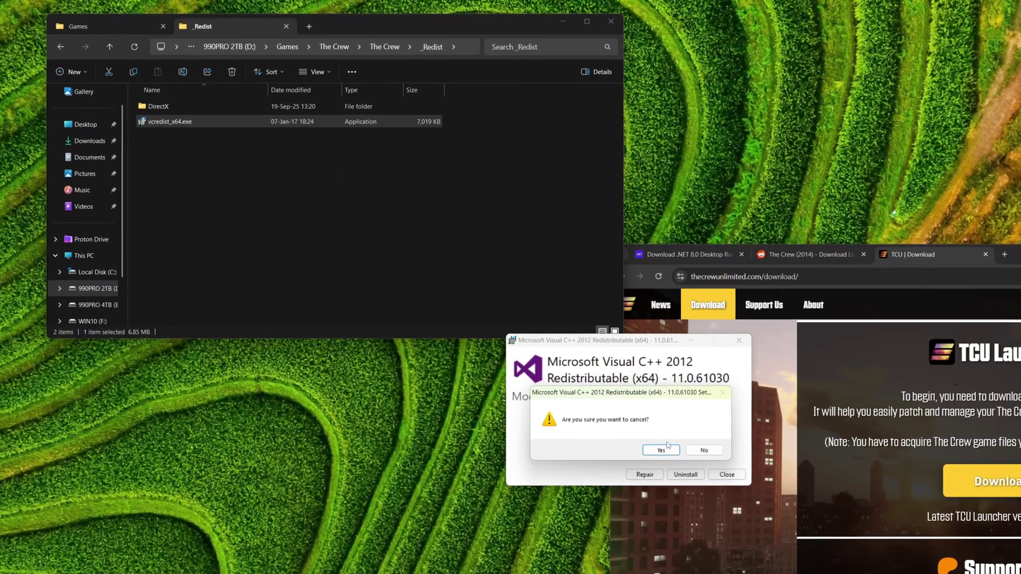
key("Return")
- Install the DirectX runtime with DXSETUP.exe from _Redist\DirectX, return to the inner The Crew folder, and finish the setup
left_click(146, 105)
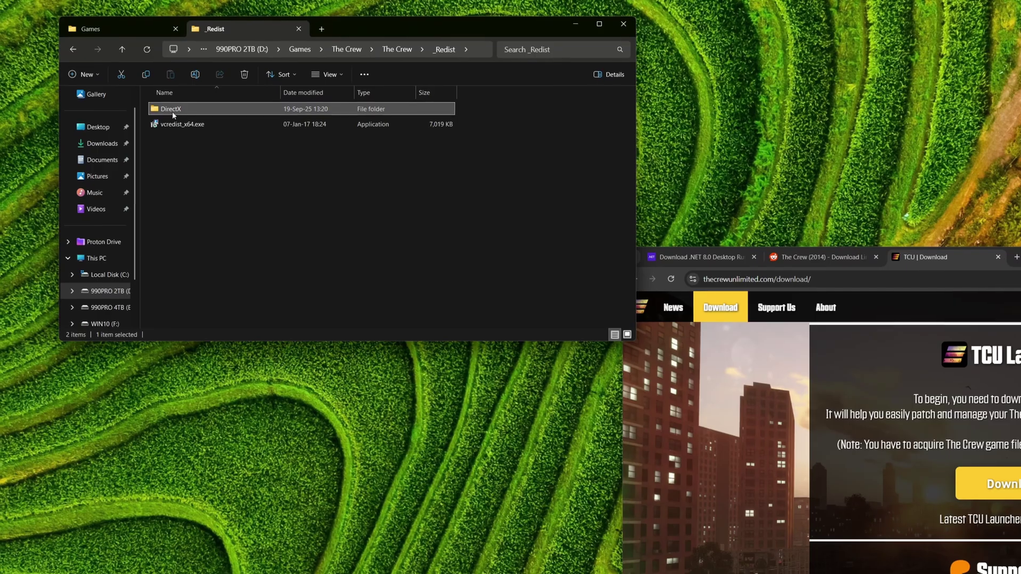
double_click(173, 111)
scroll(632, 129, "down", 5)
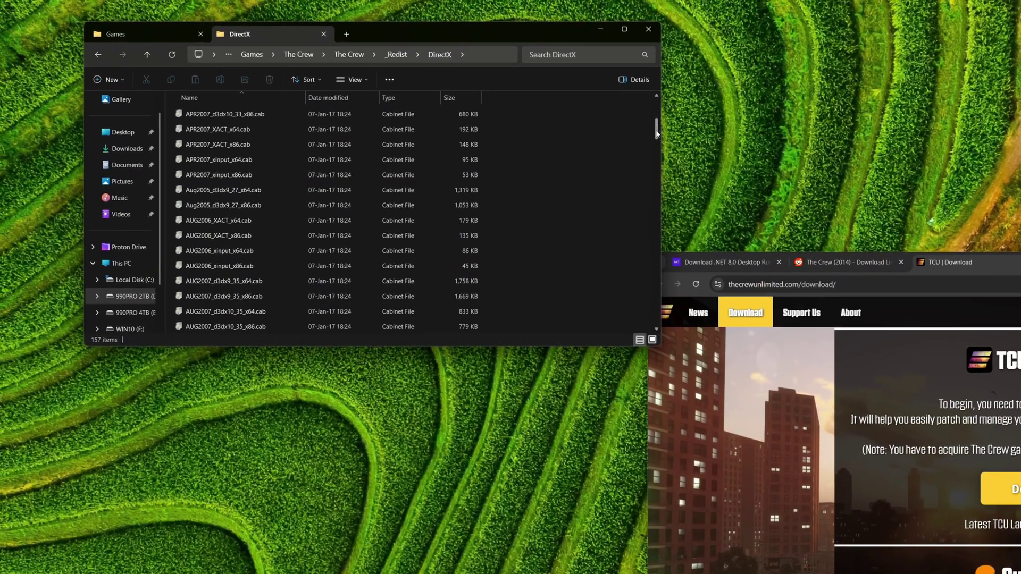
left_click_drag(657, 134, 684, 199)
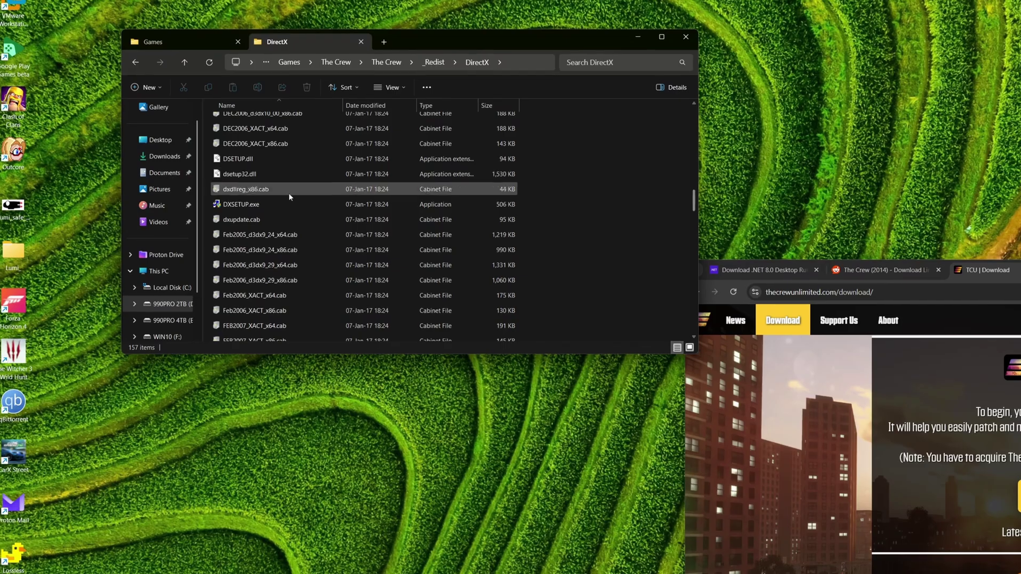
left_click(298, 203)
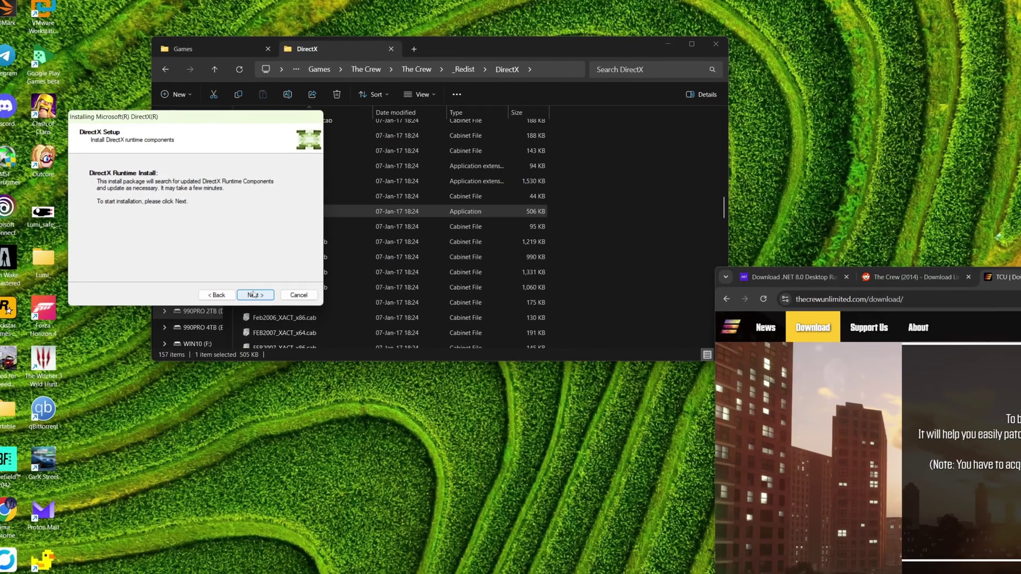
left_click(255, 294)
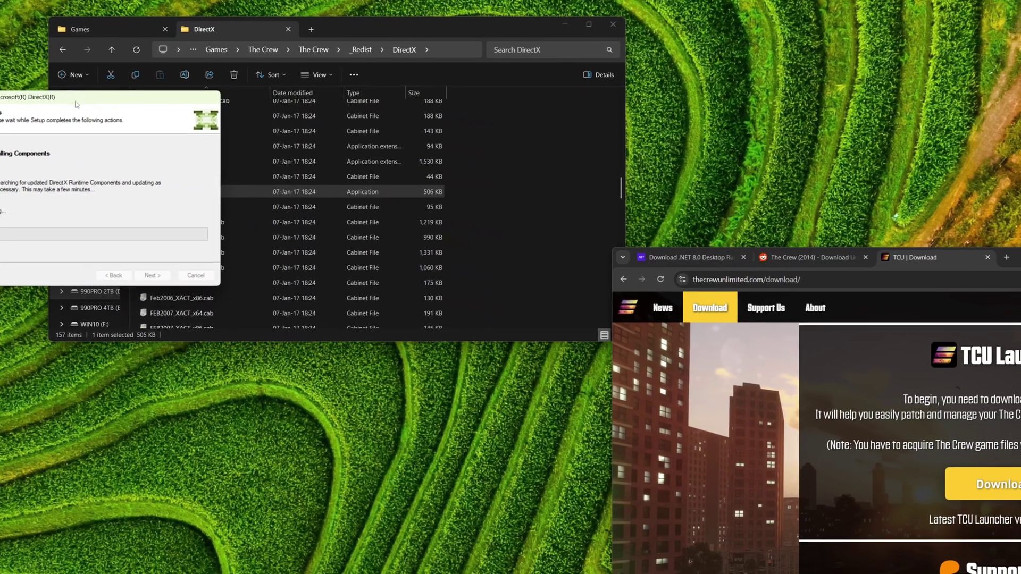
left_click_drag(126, 102, 527, 375)
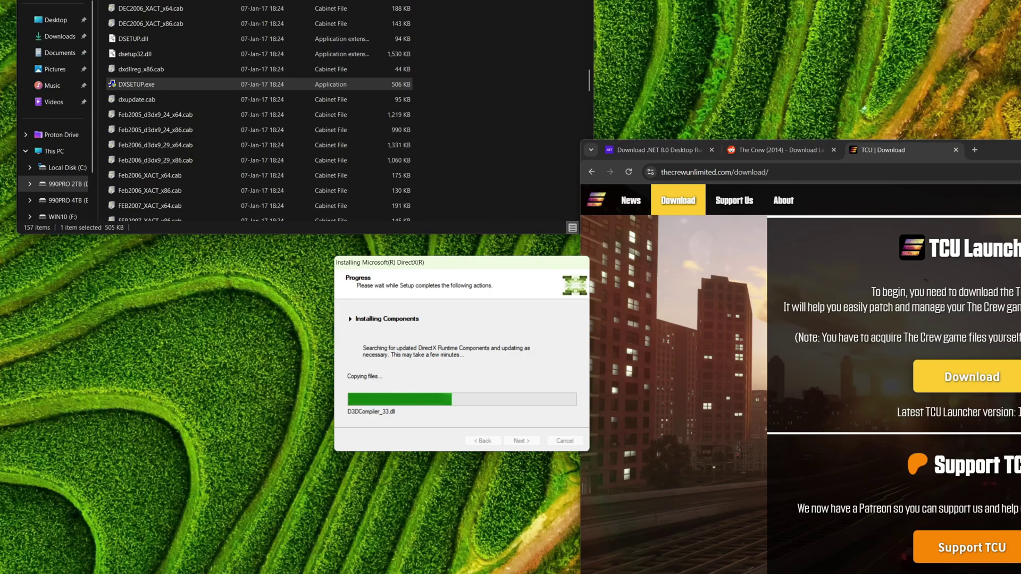
key("alt+Up")
key("alt+Up")
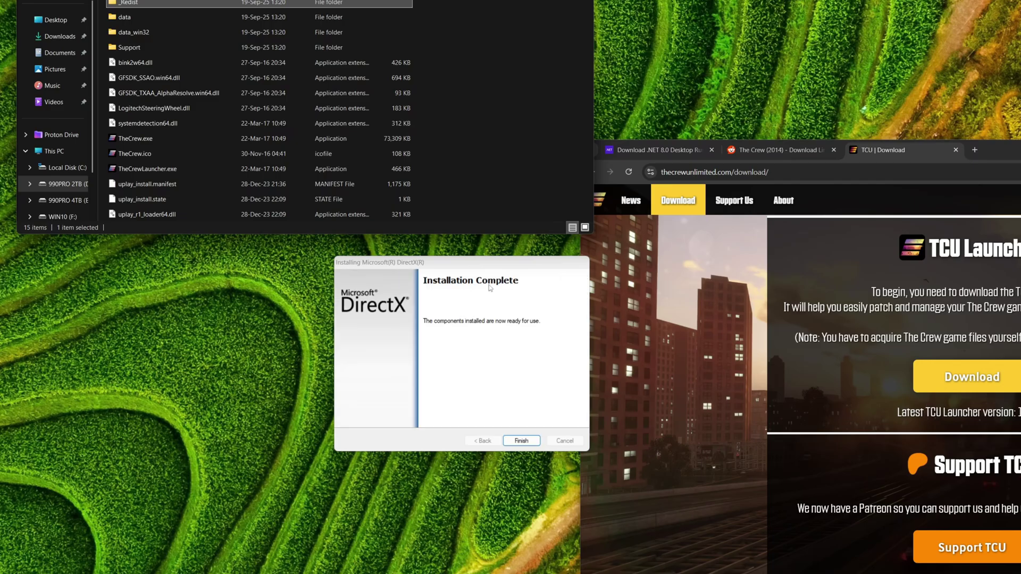
left_click(521, 441)
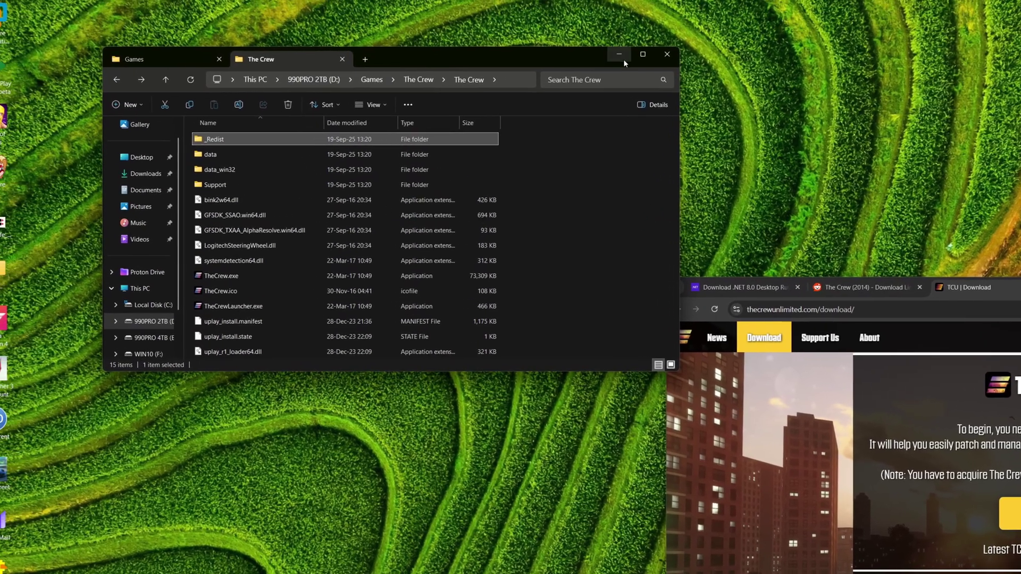
- Launch TCULauncher.exe from D:\Games\The Crew\TCULauncher-1.1.5.0 and accept the Legal and Credits notice
left_click(601, 8)
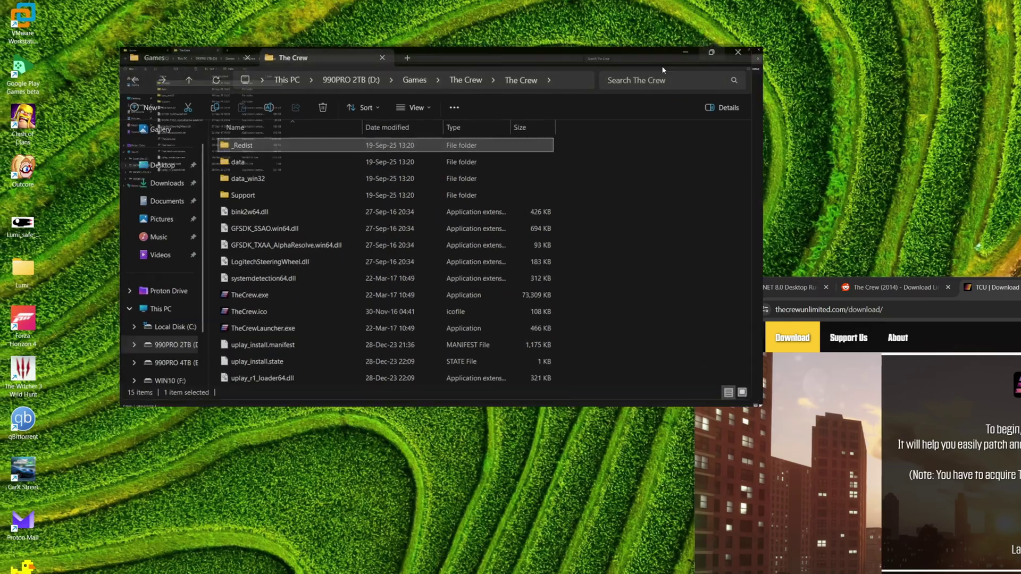
left_click(14, 29)
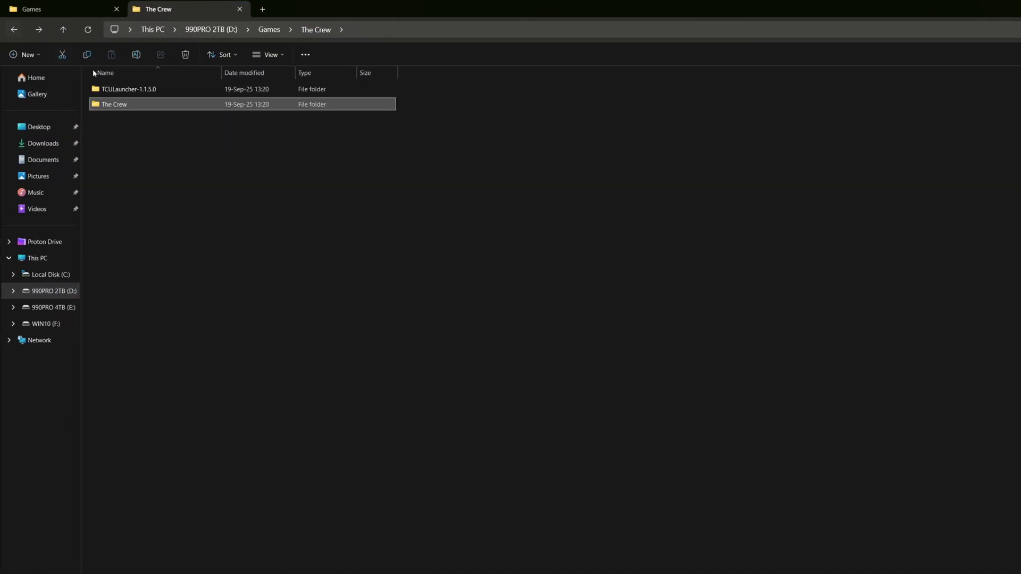
double_click(121, 91)
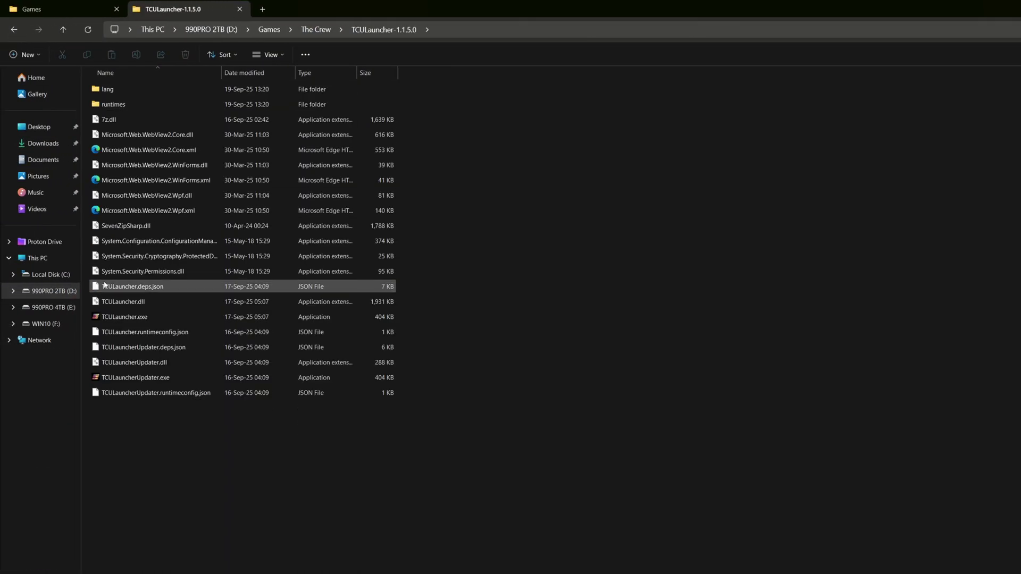
double_click(122, 317)
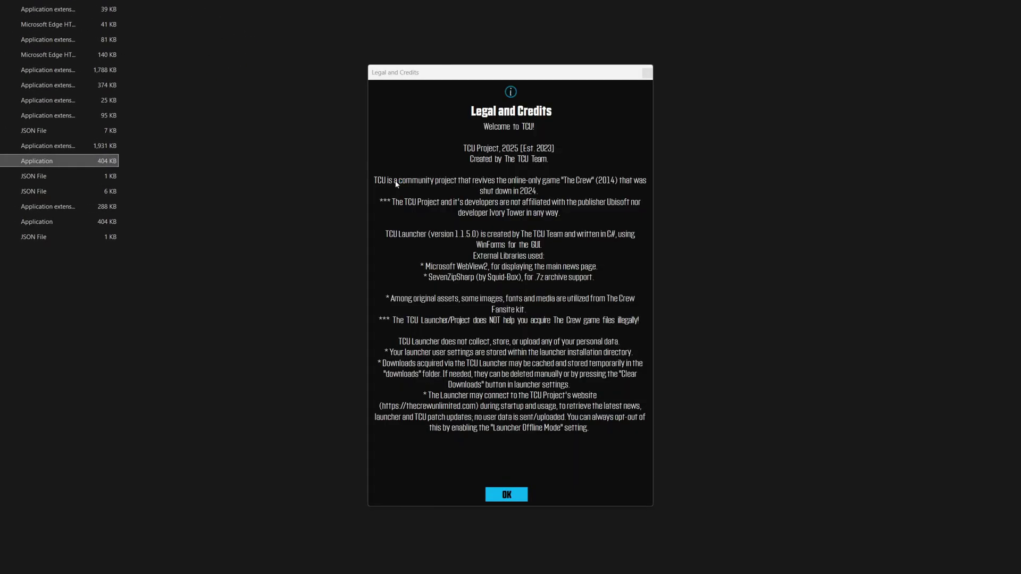
left_click(506, 494)
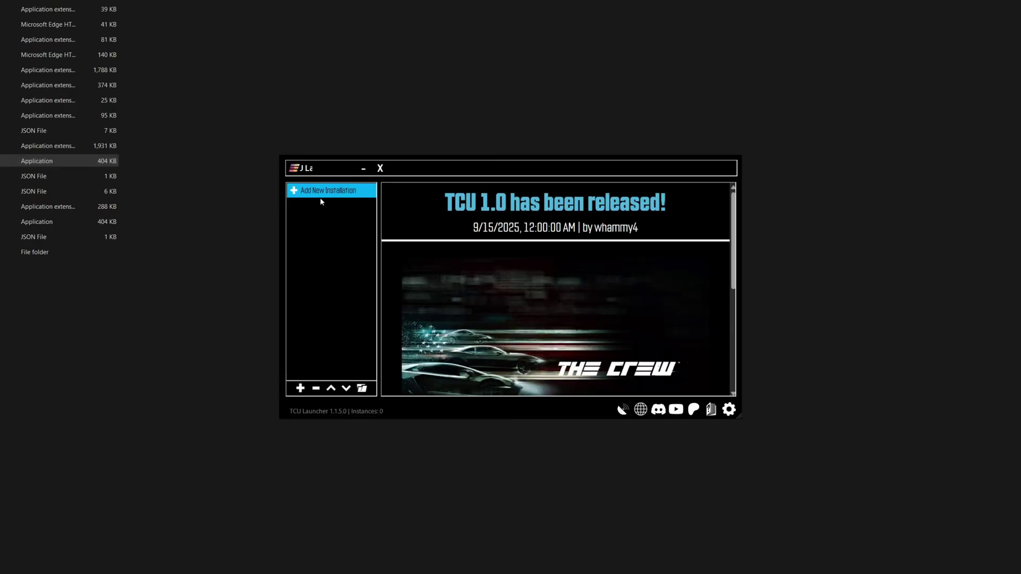
- Add a new installation to TCU Launcher using TheCrew.exe from D:\Games\The Crew\The Crew
left_click(322, 192)
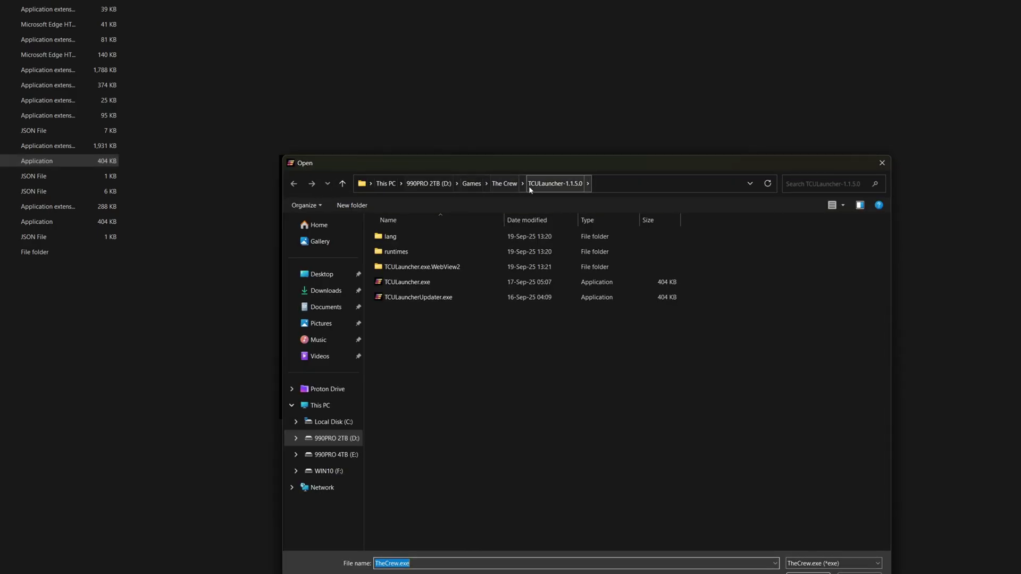
left_click(469, 184)
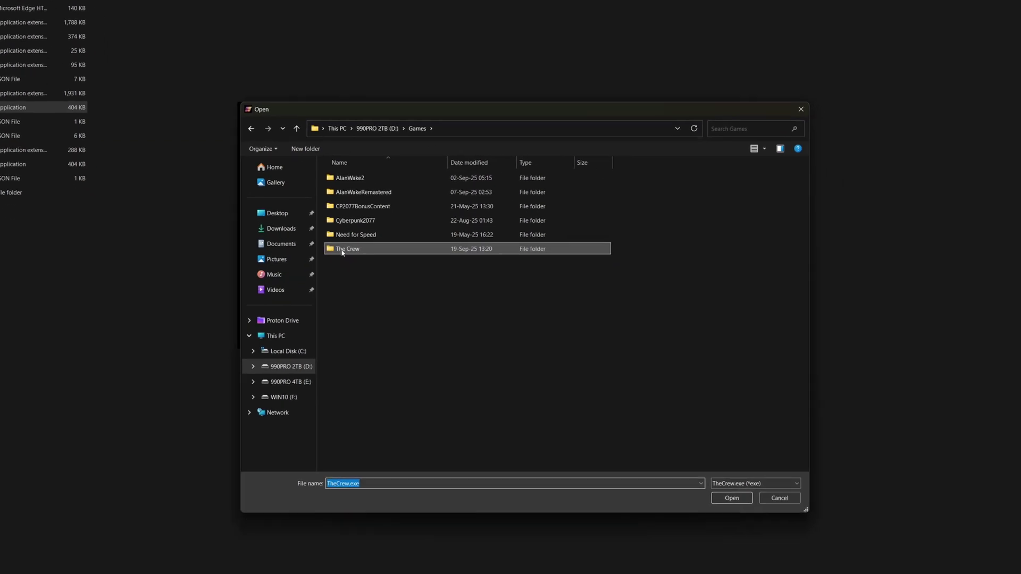
double_click(396, 313)
double_click(351, 192)
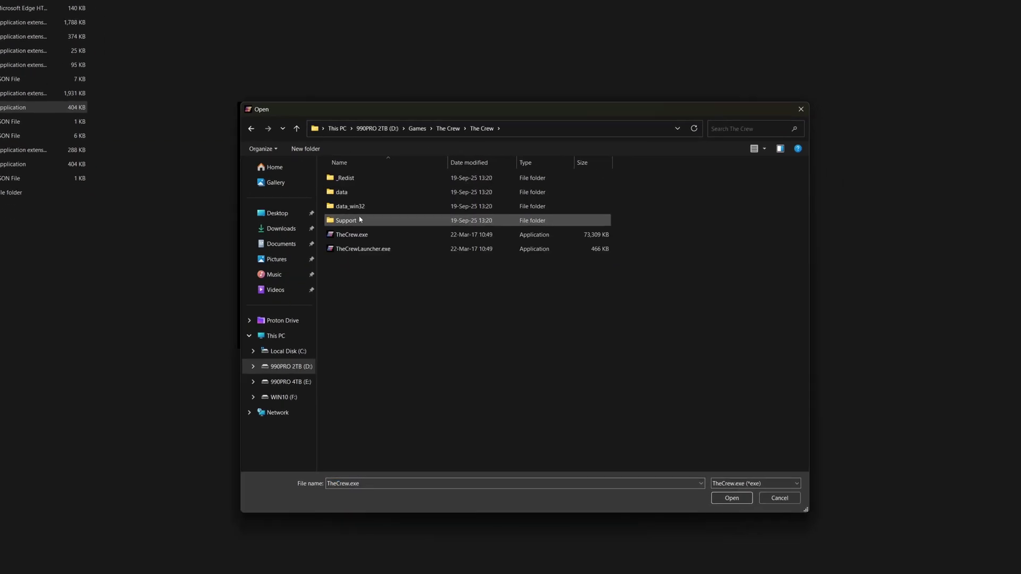
left_click(348, 236)
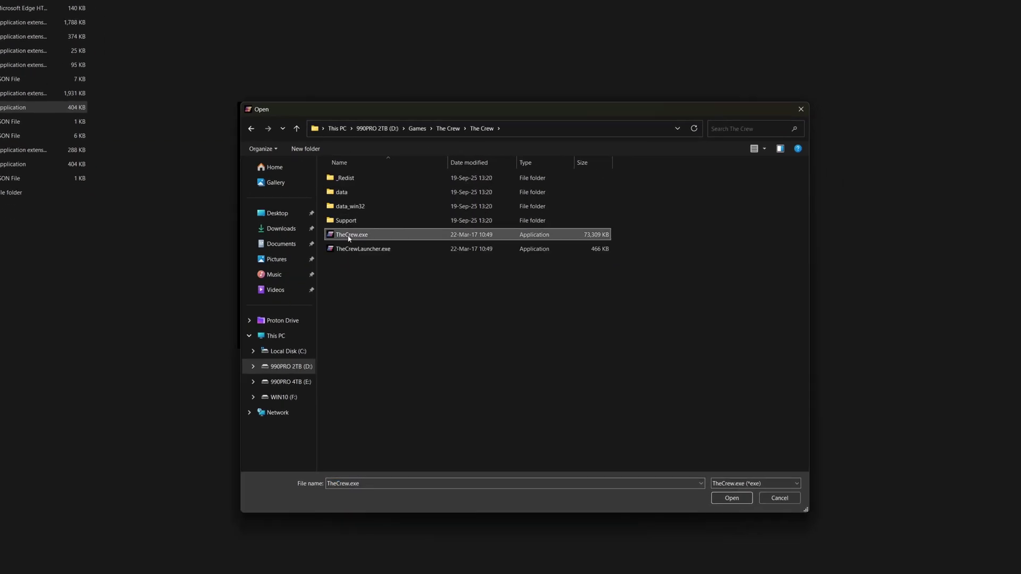
left_click(732, 498)
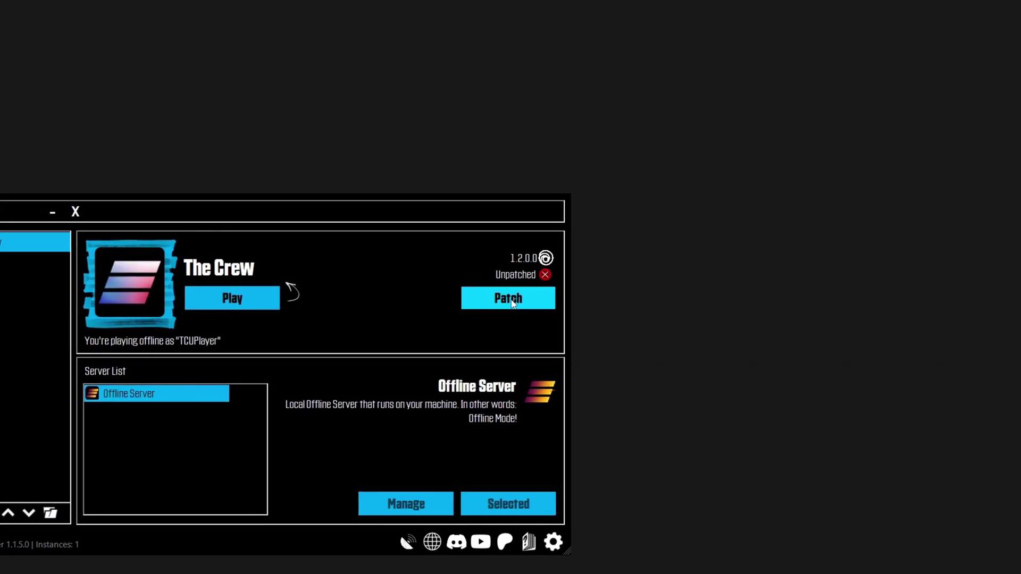
- Patch The Crew instance with the latest TCU Server version and dismiss the completion message
left_click(512, 301)
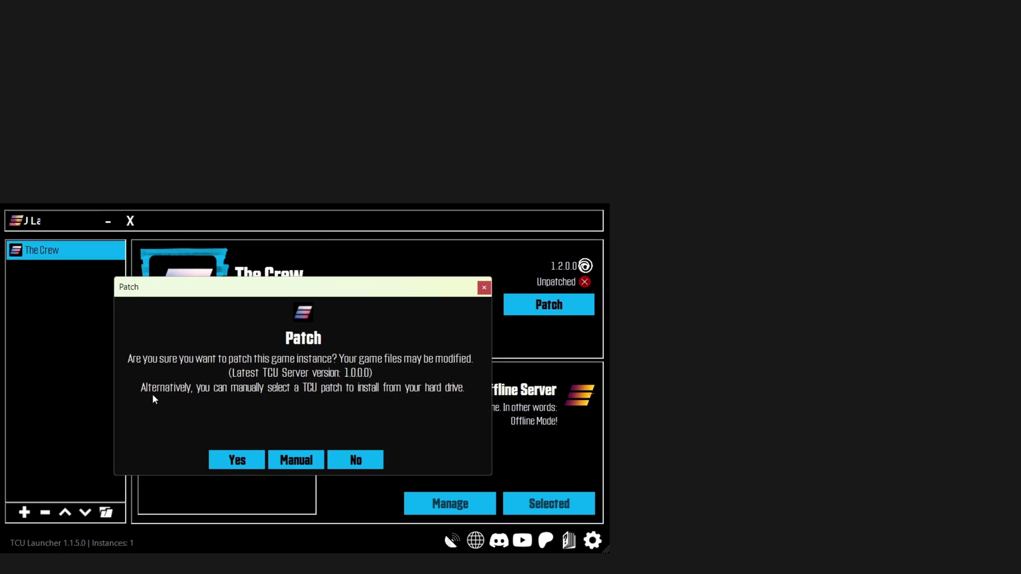
left_click(241, 460)
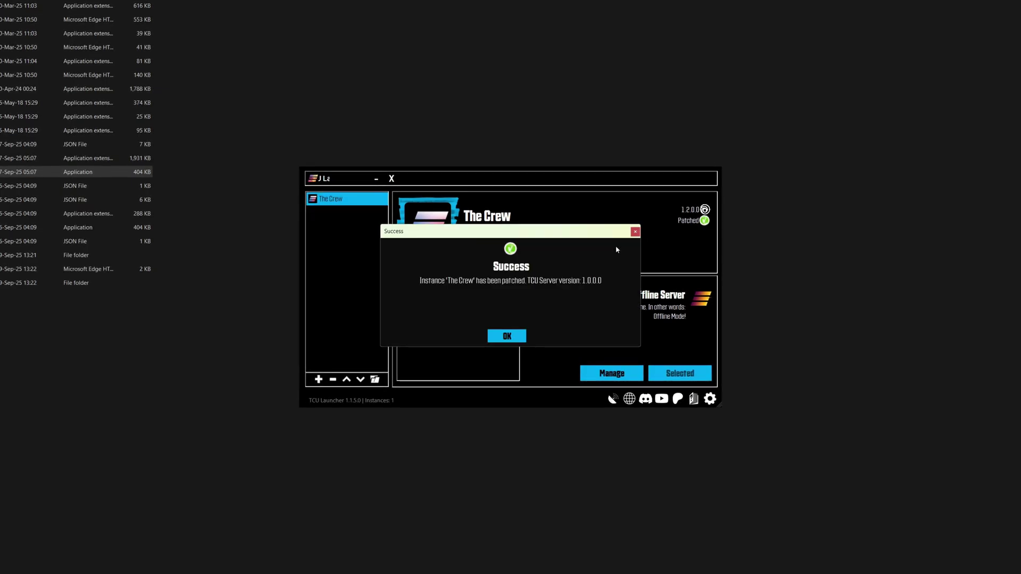
left_click(506, 336)
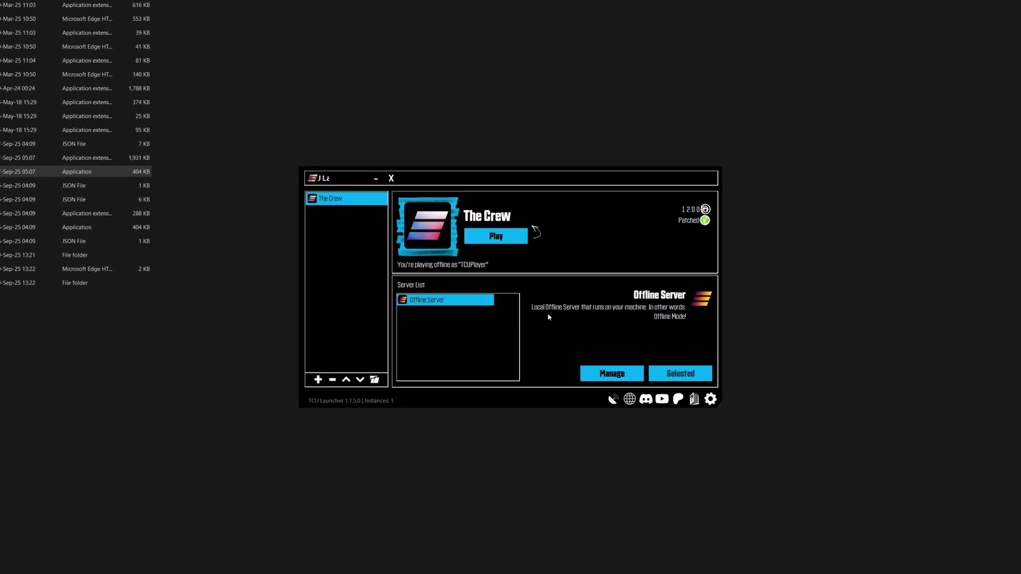
- Open the Offline Server's Local Server Manager and keep TCUPlayer selected as the active save
left_click(601, 373)
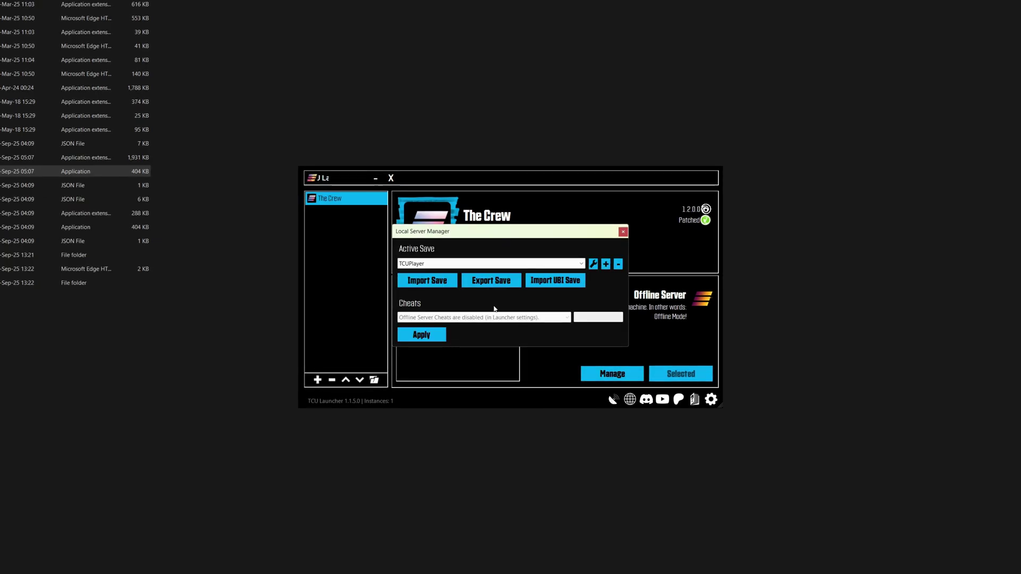
left_click(436, 264)
left_click(437, 272)
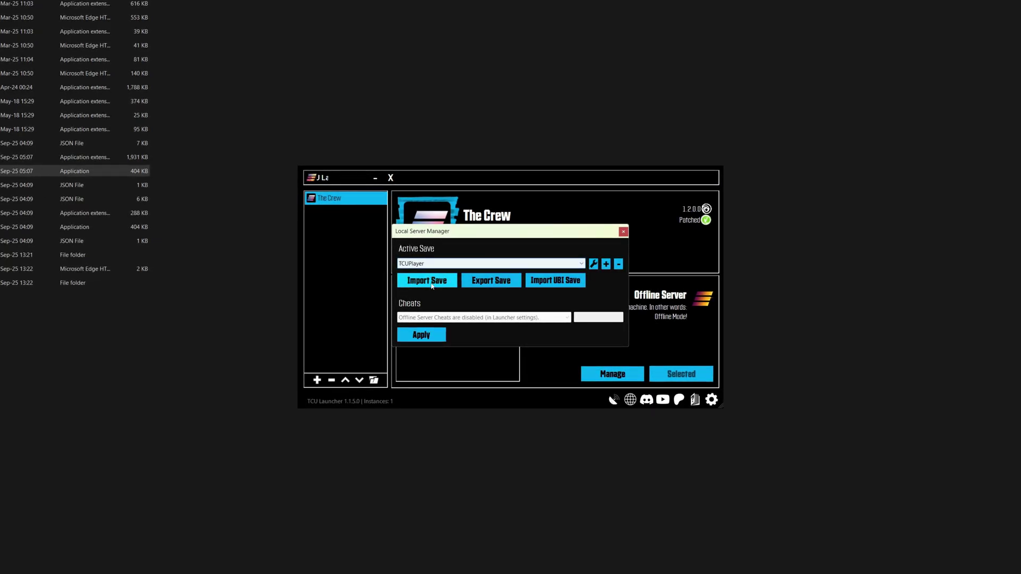
left_click(593, 263)
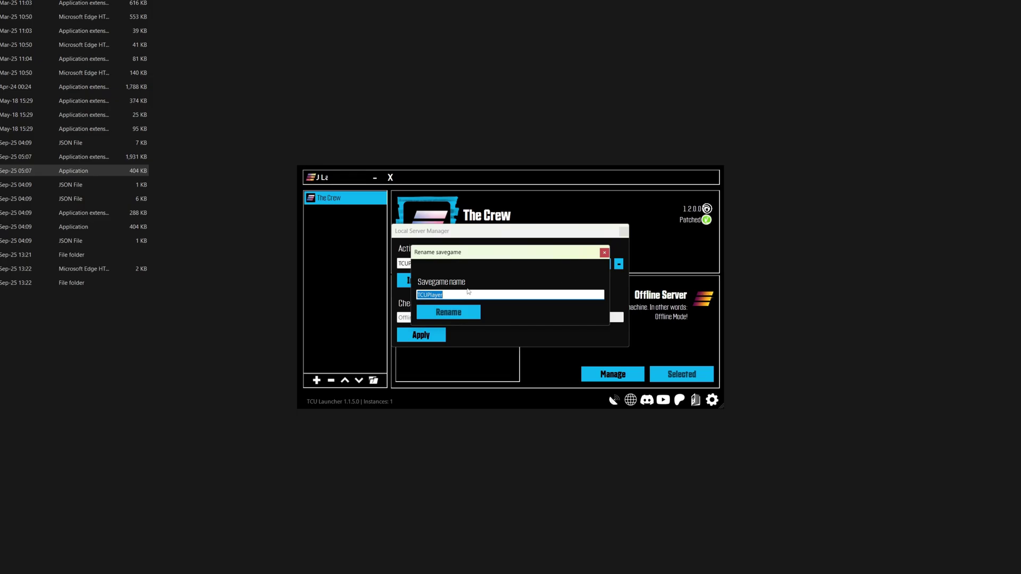
left_click(451, 295)
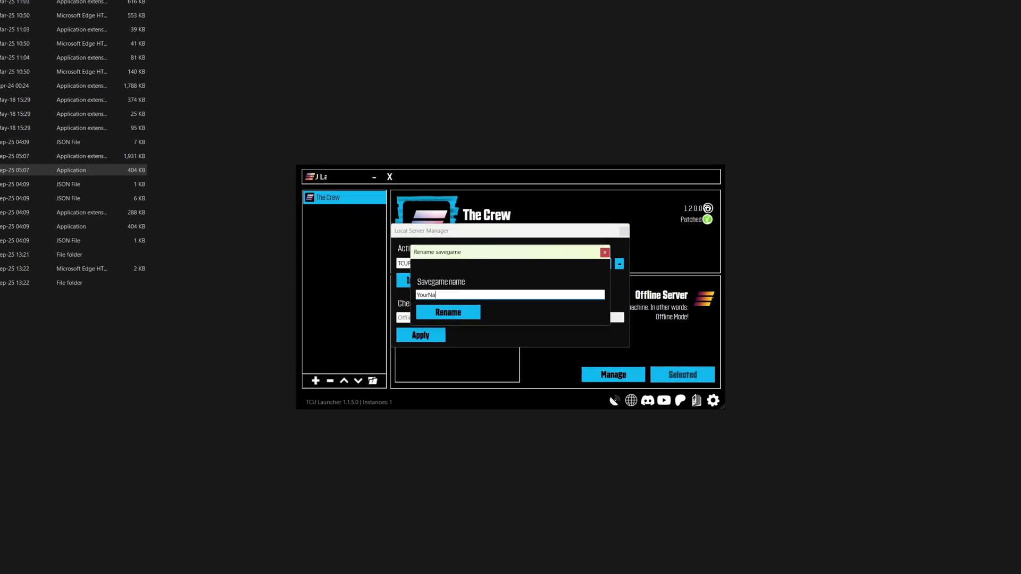
key("ctrl+a")
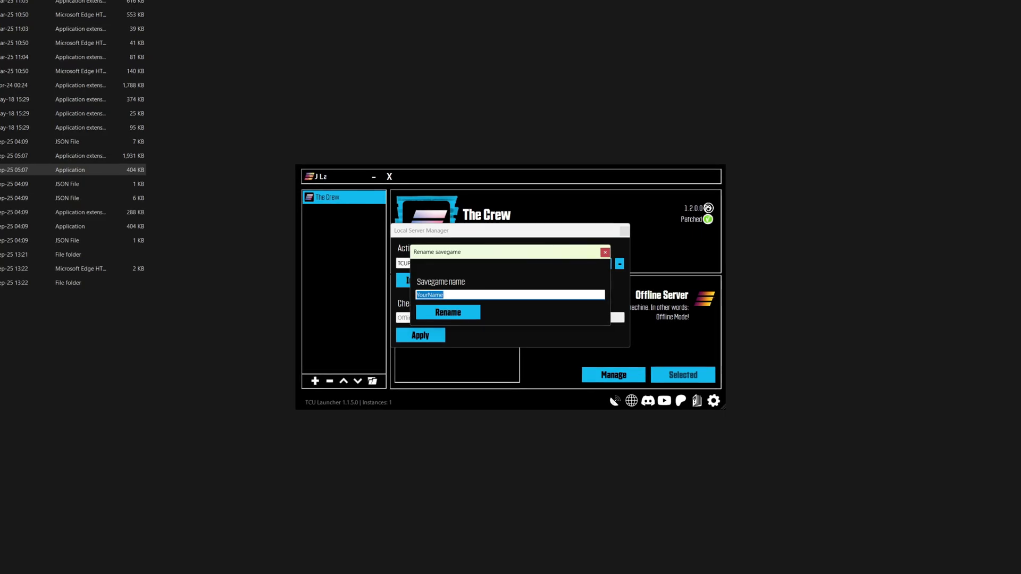
key("BackSpace")
left_click(606, 252)
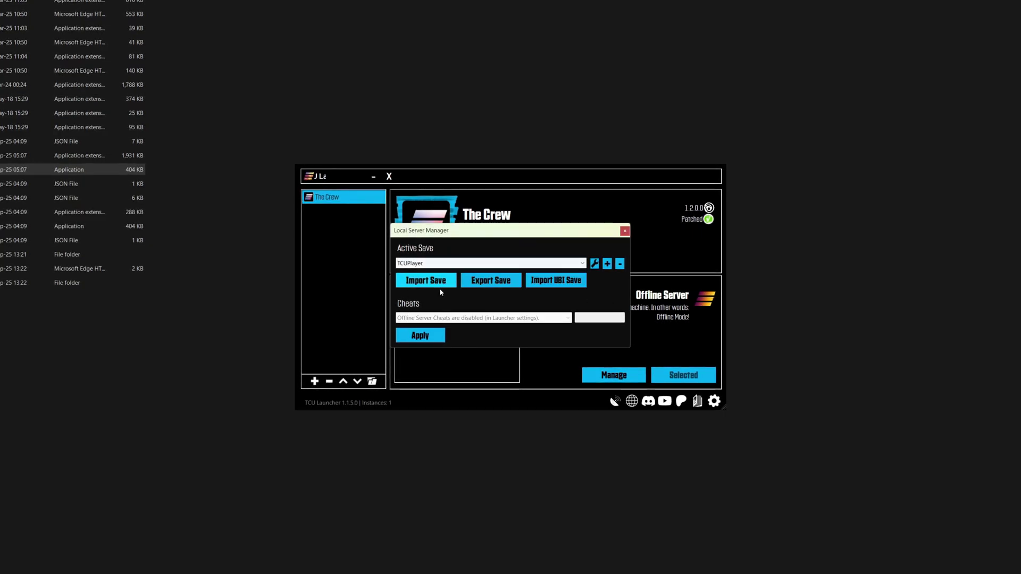
- Import the existing .tcusave savegame from the Desktop into the Local Server Manager and dismiss the import message
left_click(421, 282)
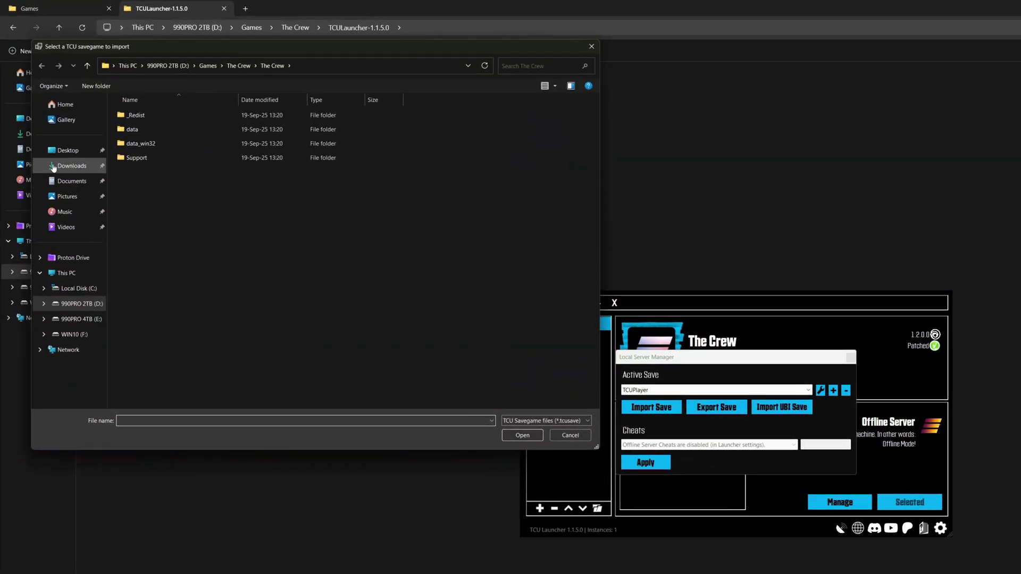
left_click(76, 165)
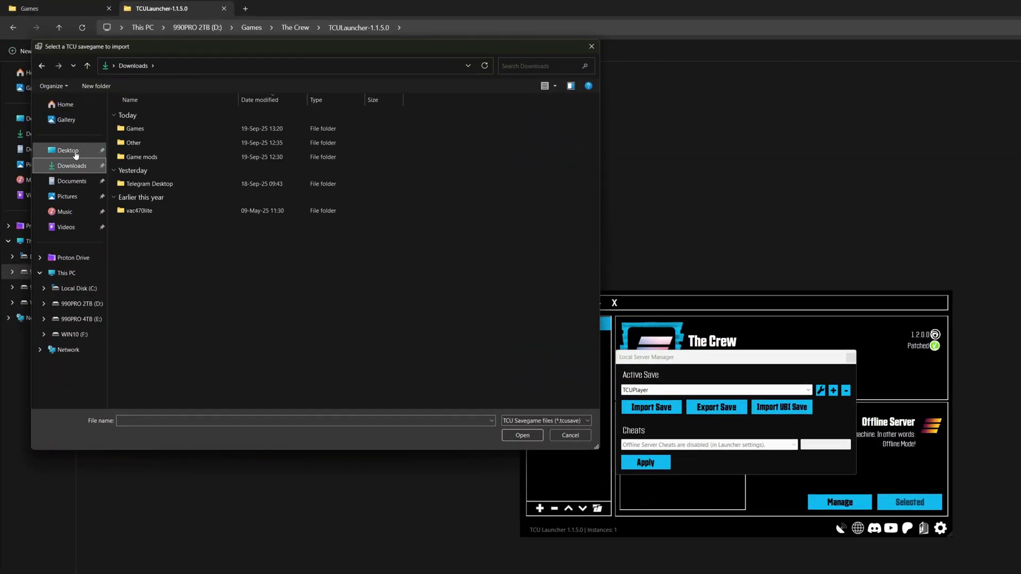
left_click(69, 150)
left_click(144, 143)
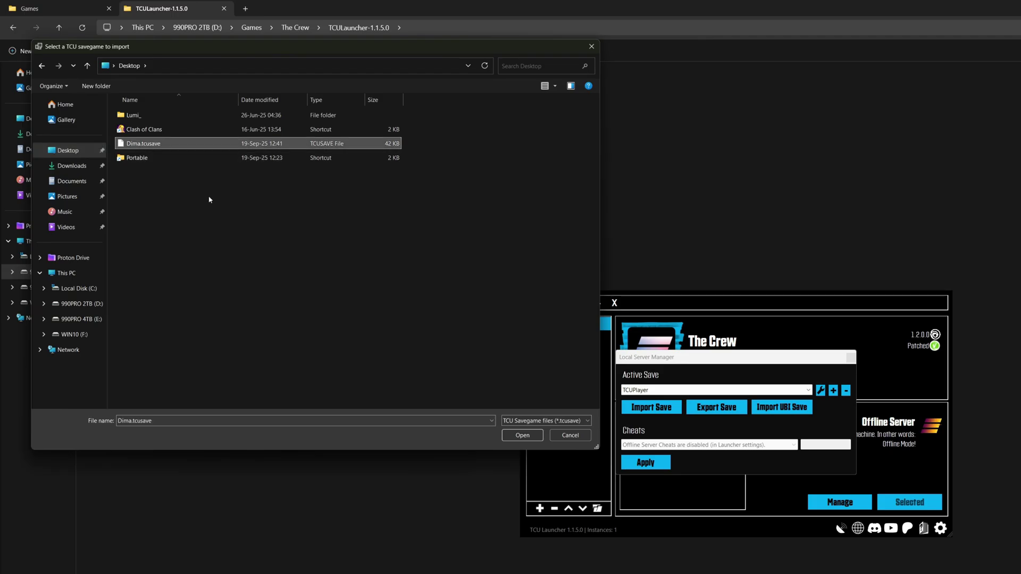
left_click(522, 435)
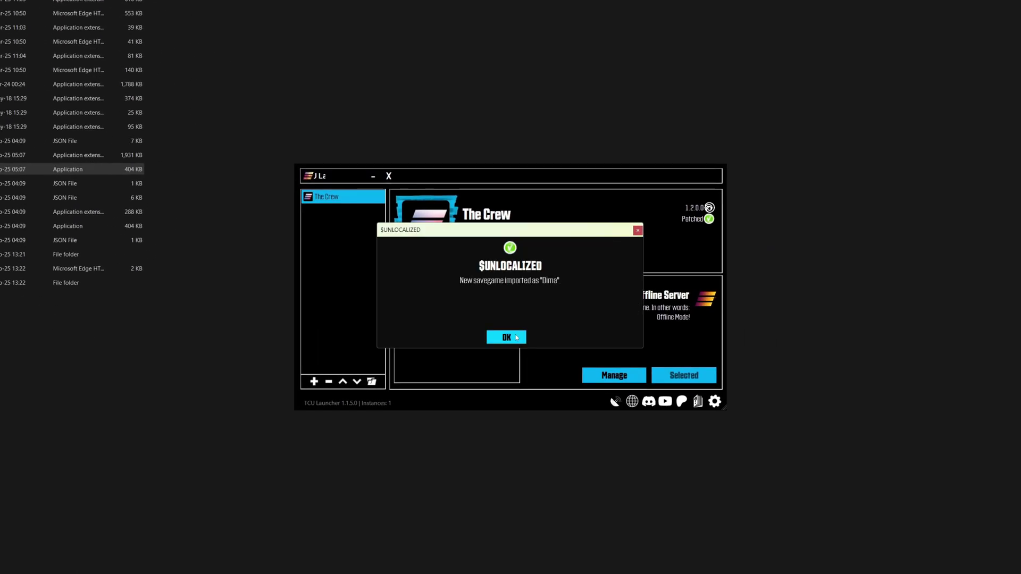
left_click(507, 337)
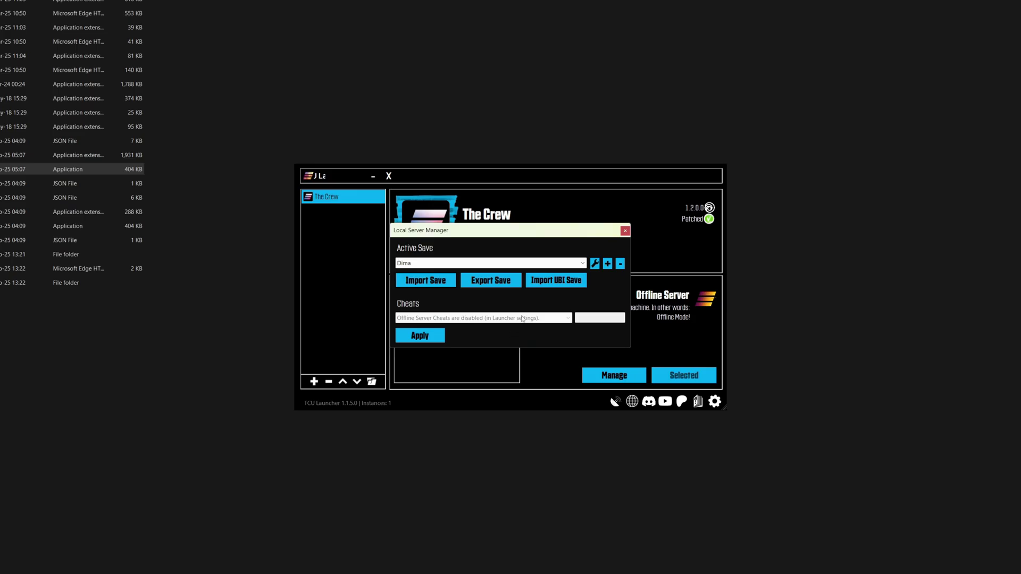
- Delete the TCUPlayer savegame in the Local Server Manager and dismiss the deletion message
left_click(428, 263)
left_click(409, 273)
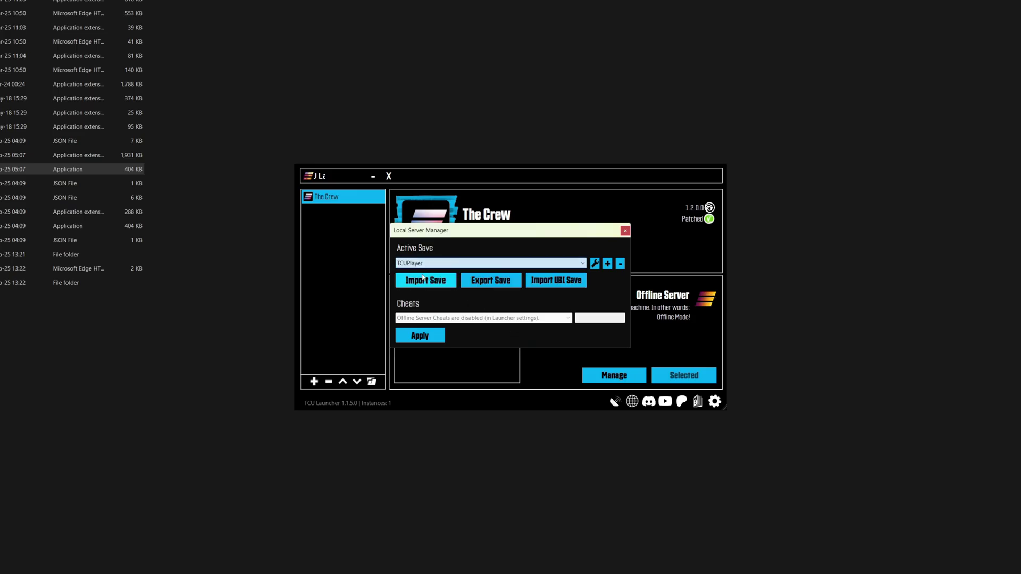
left_click(620, 263)
left_click(485, 337)
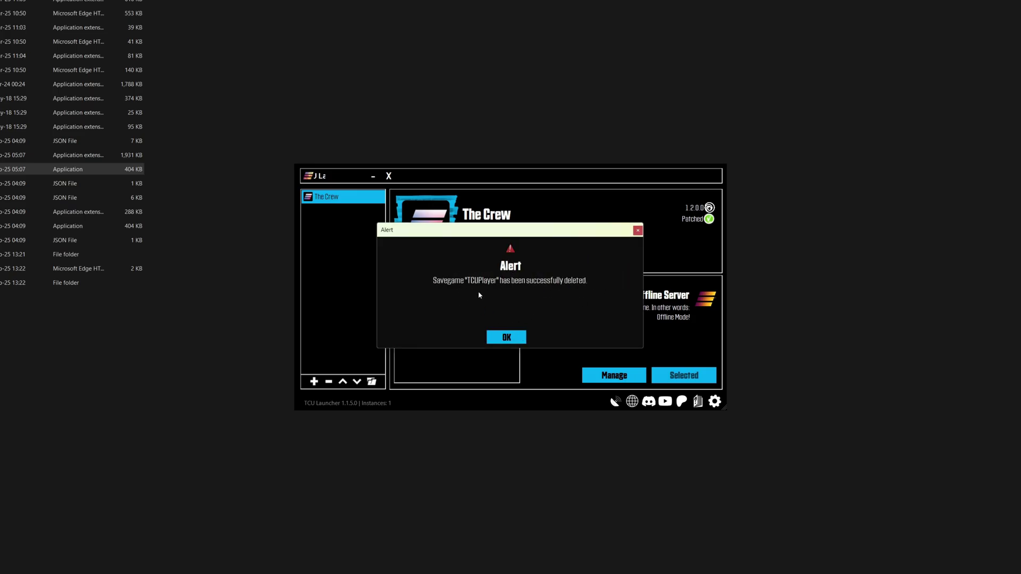
left_click(504, 332)
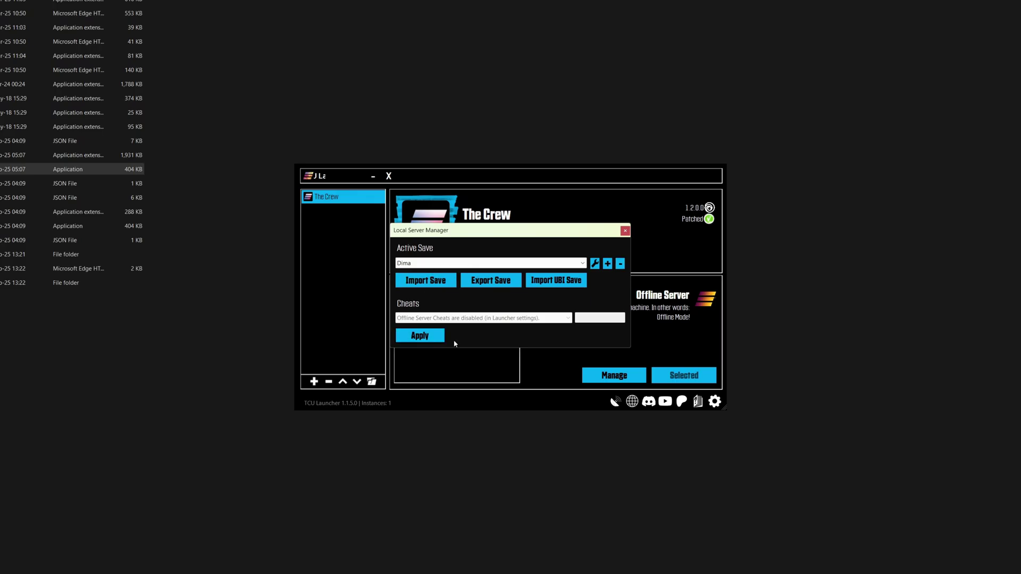
- Close the Local Server Manager and launch The Crew with the Offline Server selected
left_click(625, 231)
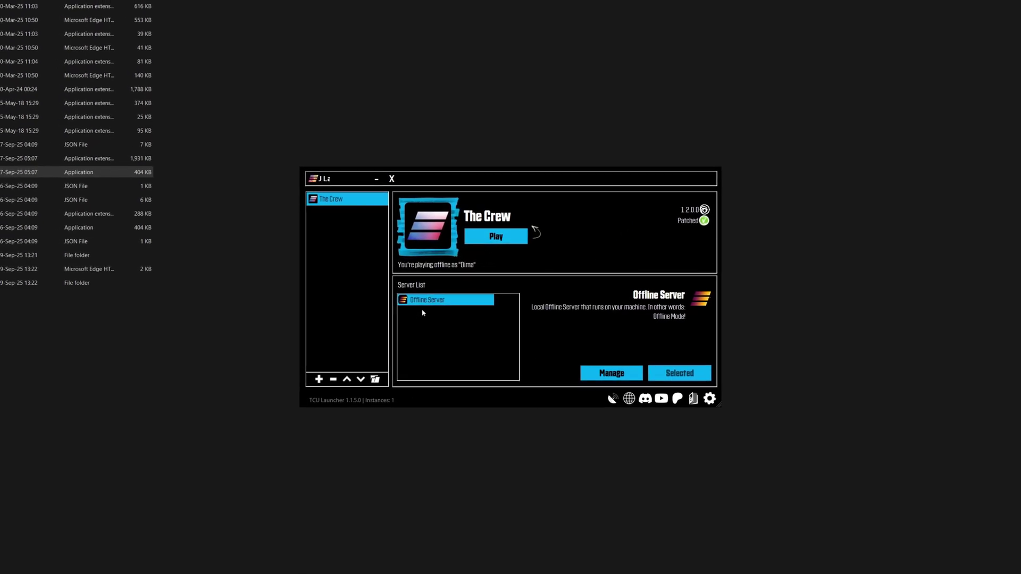
left_click(498, 243)
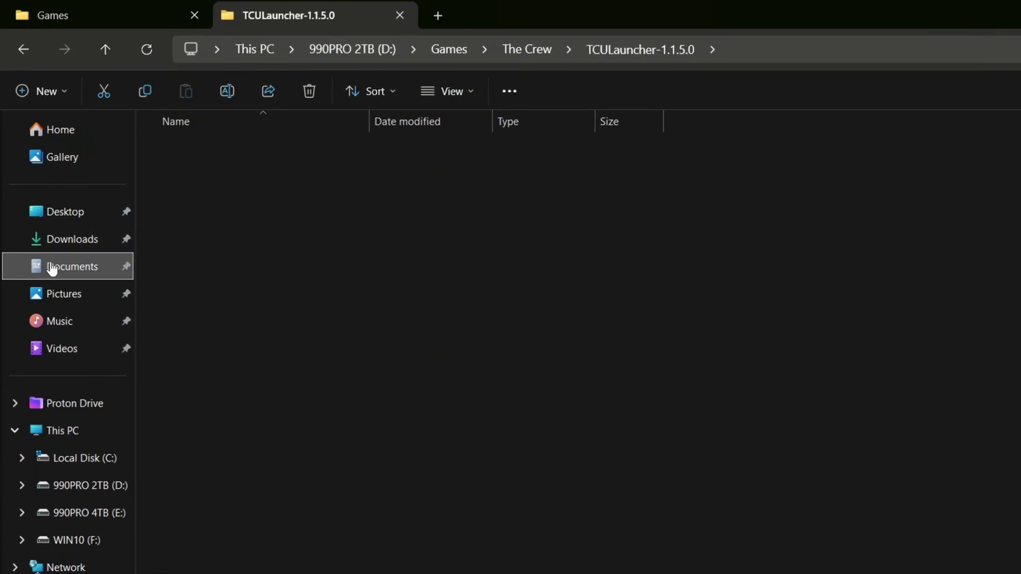
- Check the contents of The Crew folder in Documents and delete that folder
left_click(51, 268)
double_click(180, 273)
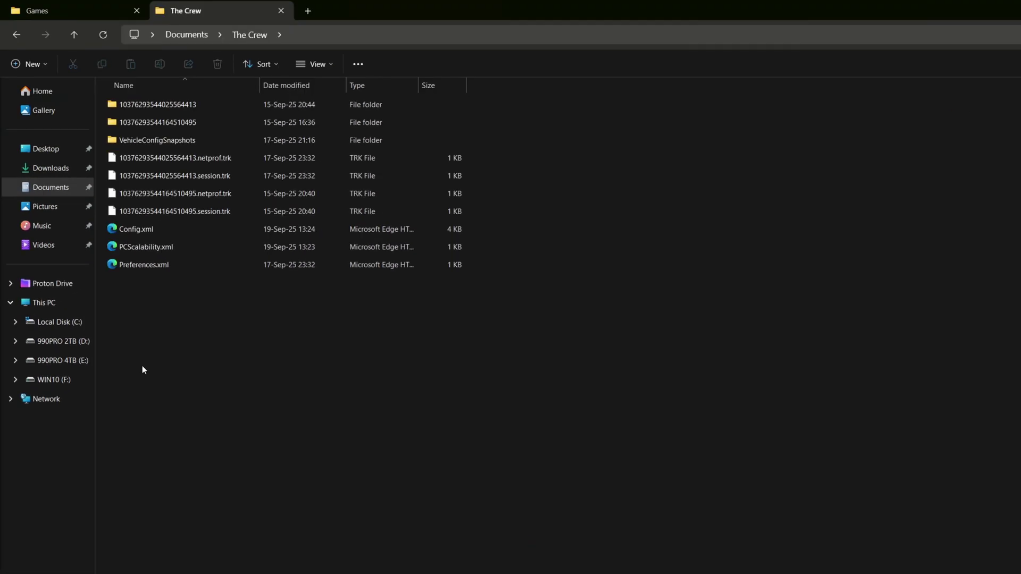
left_click(17, 35)
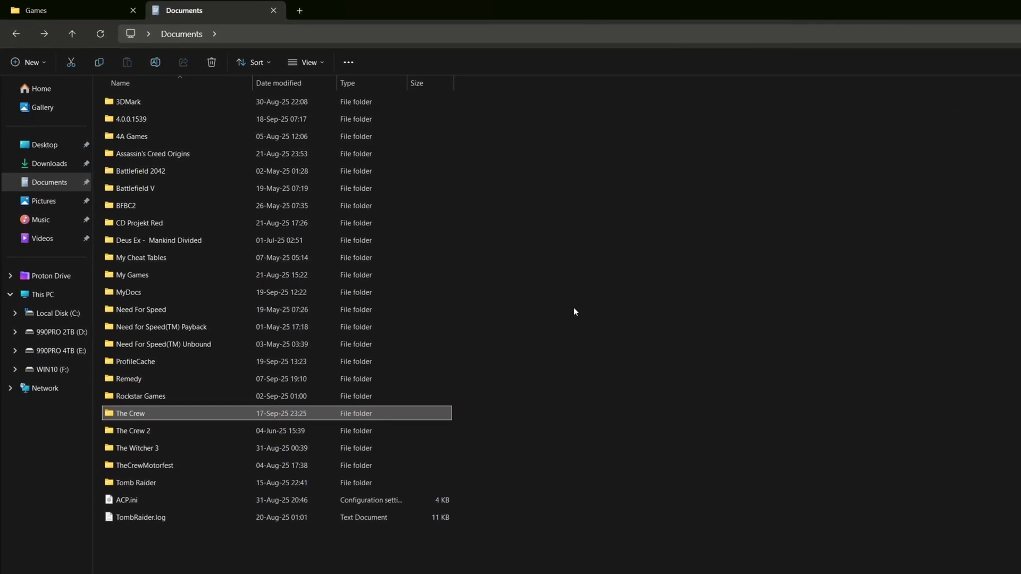
key("Delete")
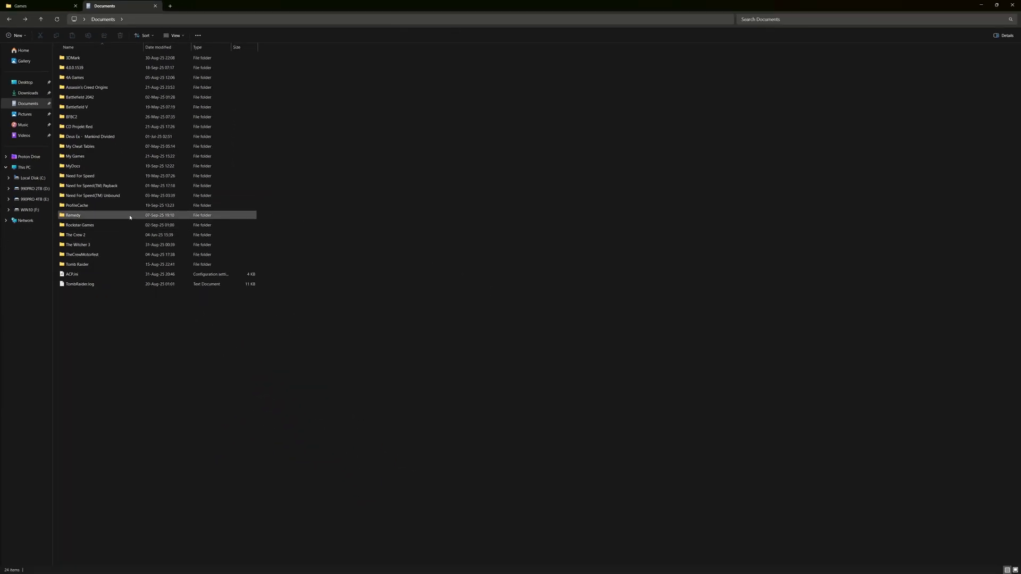
- Switch back to TCU Launcher, launch The Crew again and minimize the File Explorer window
mouse_move(353, 567)
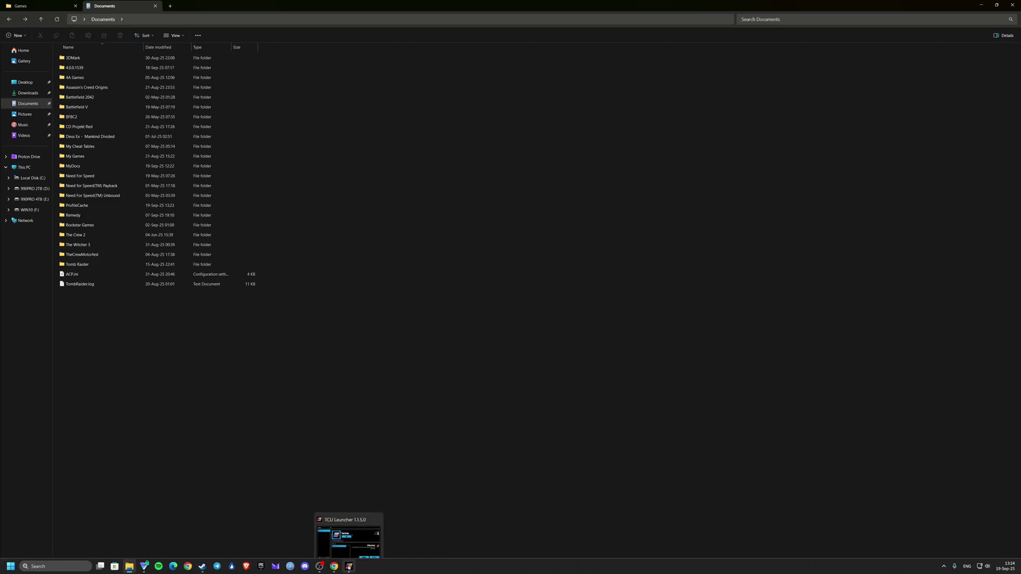
left_click(348, 534)
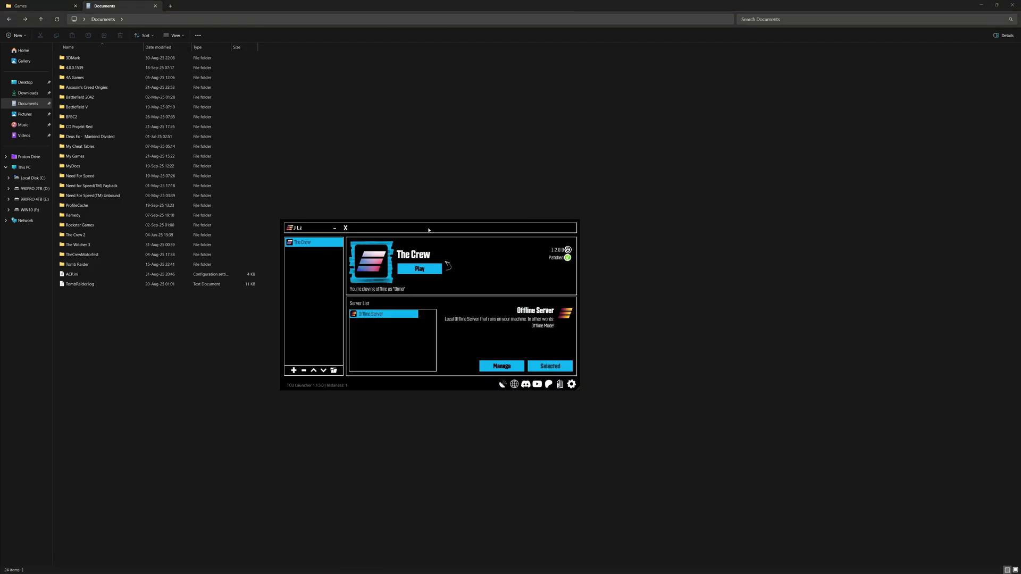
left_click_drag(429, 230, 512, 235)
left_click(503, 274)
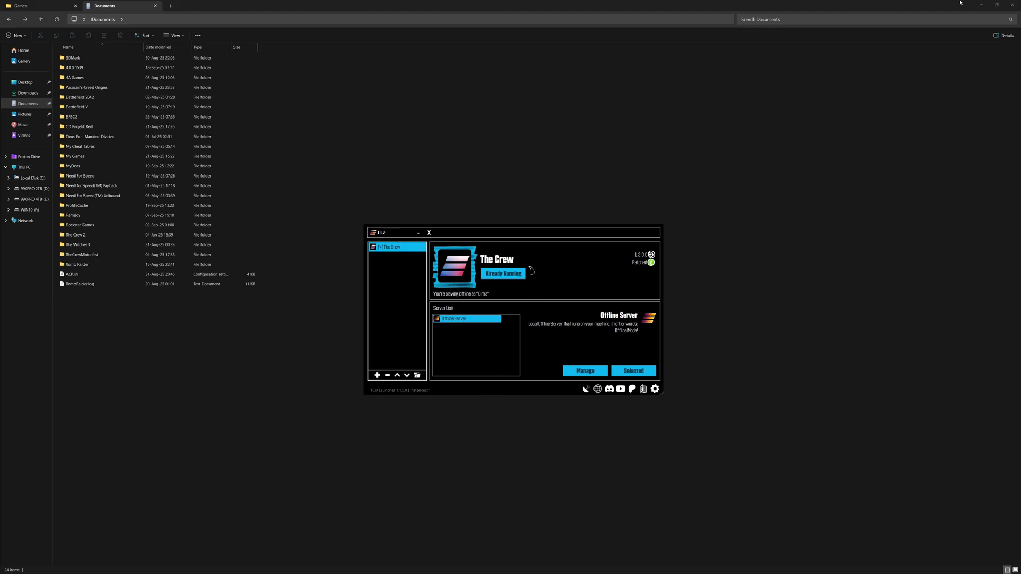
left_click(981, 5)
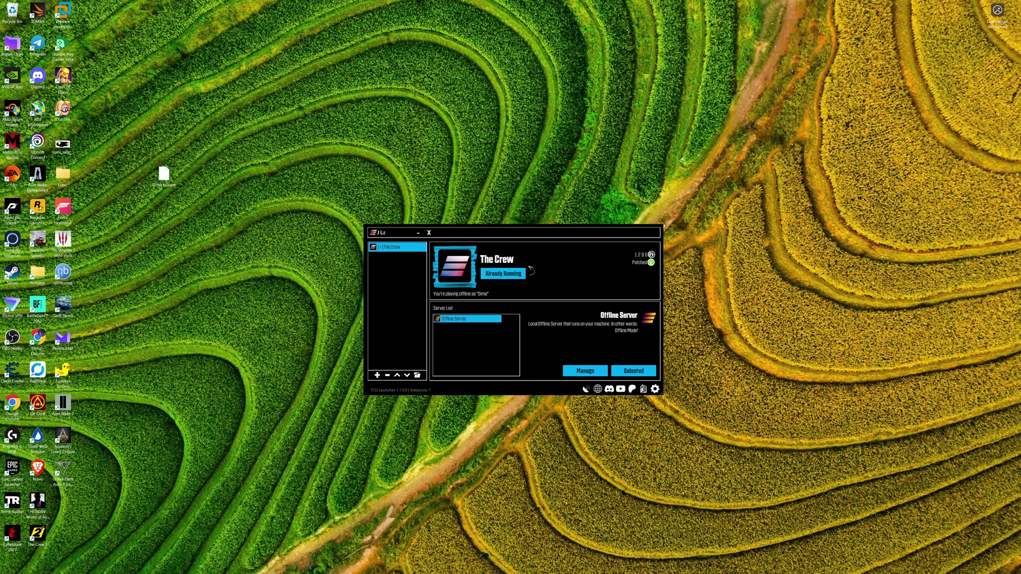
- Set the FPS limit to 60 in the game's video options and close the options
mouse_move(397, 573)
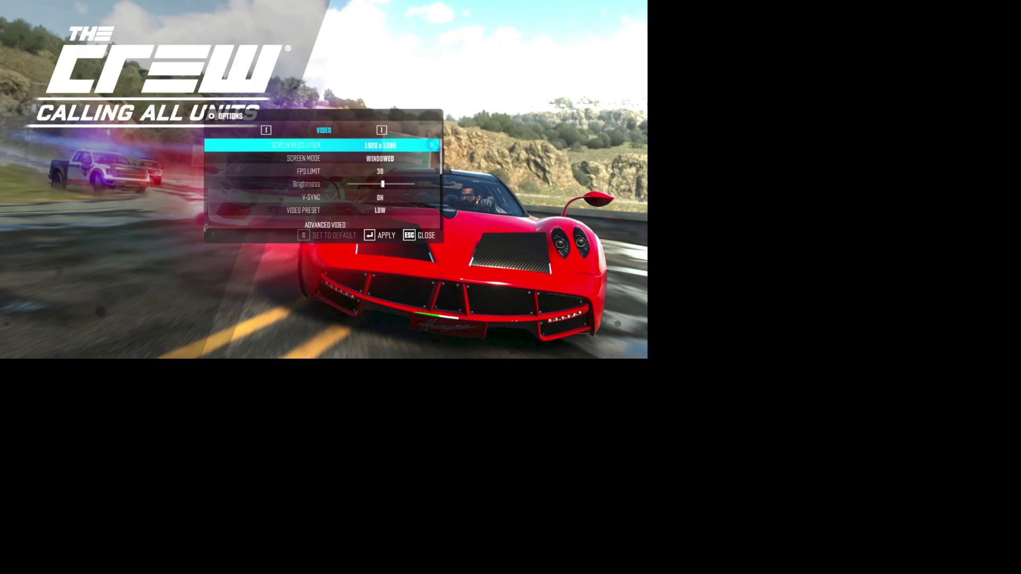
key("Down")
key("Down")
key("Right")
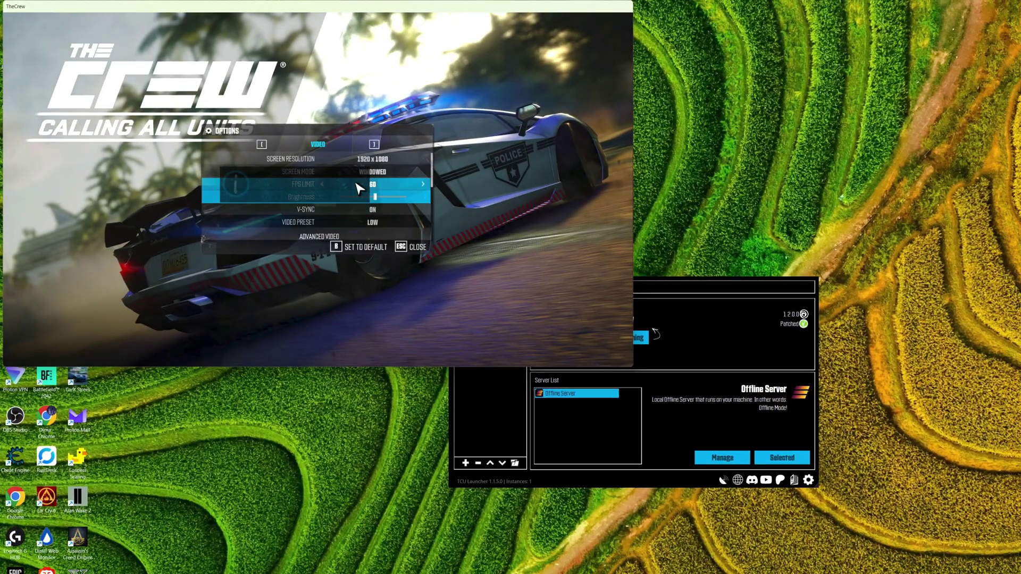
left_click(404, 247)
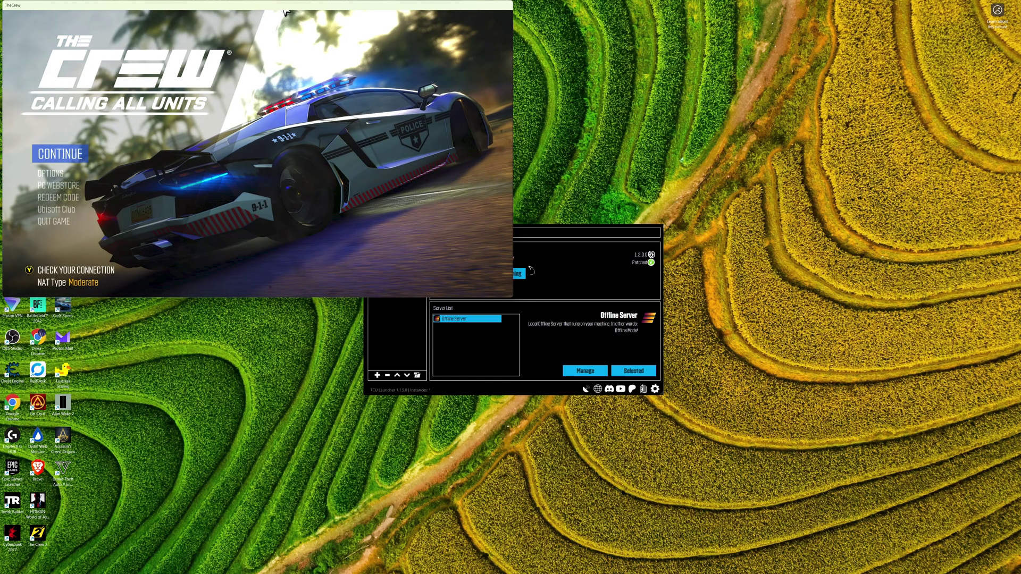
- Choose Continue in The Crew's main menu to load the saved game
key("Down")
key("Down")
key("Down")
key("Down")
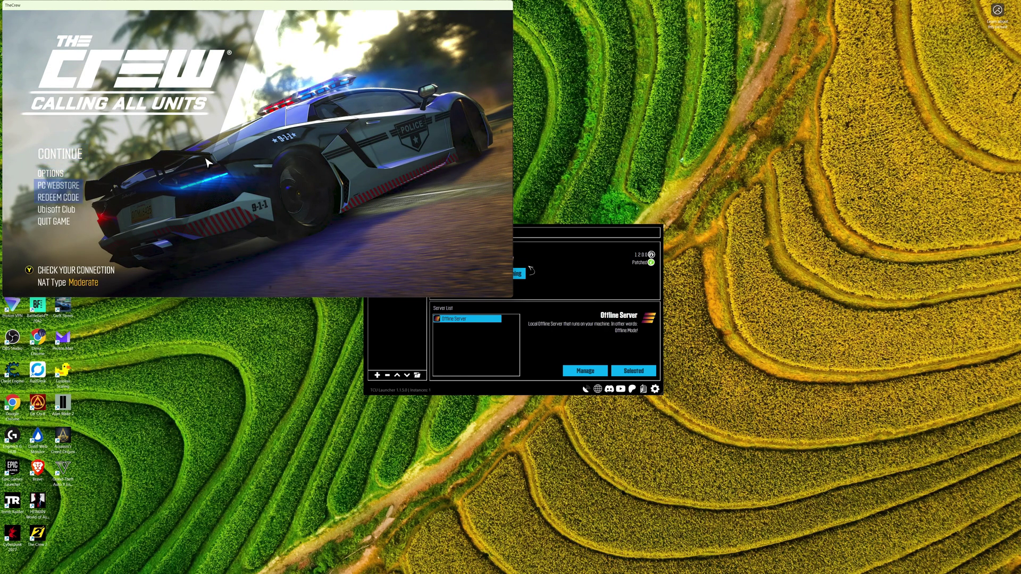
key("Up")
key("Up")
key("Up")
key("Up")
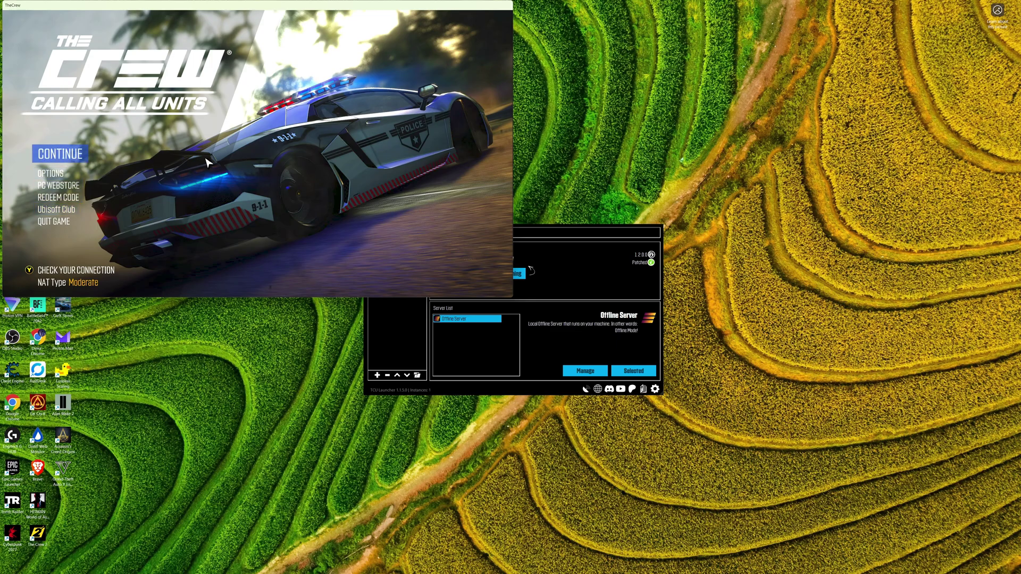
key("Return")
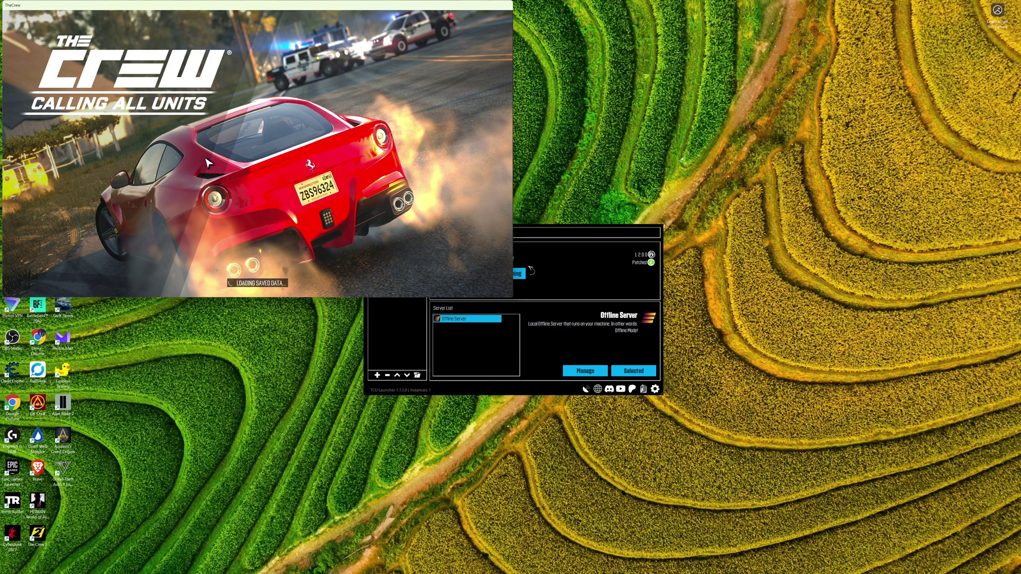